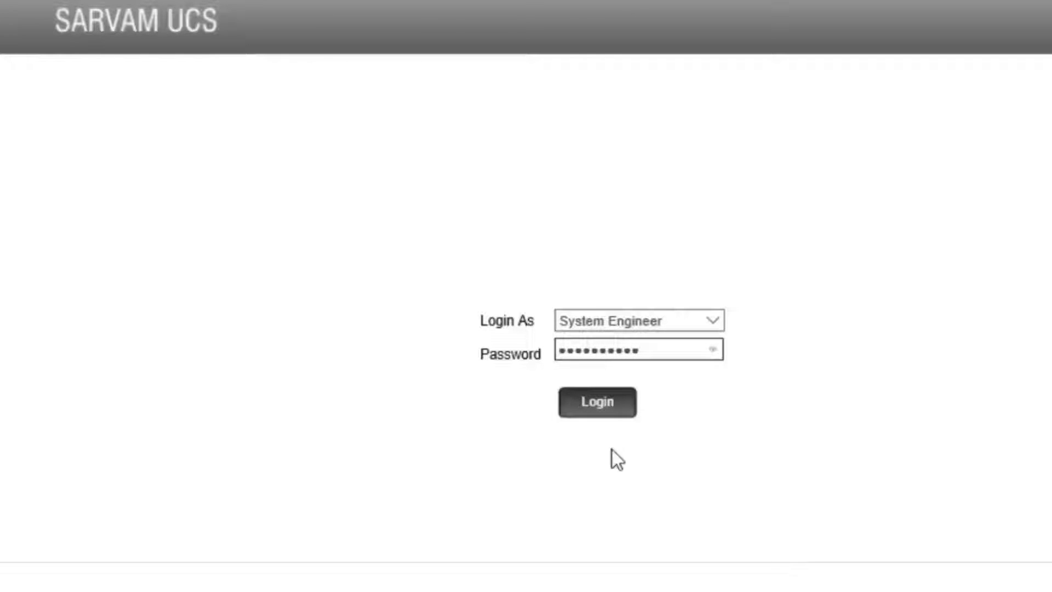
Step: Log in as System Engineer and go to SMS Server > Mail Settings
click(585, 415)
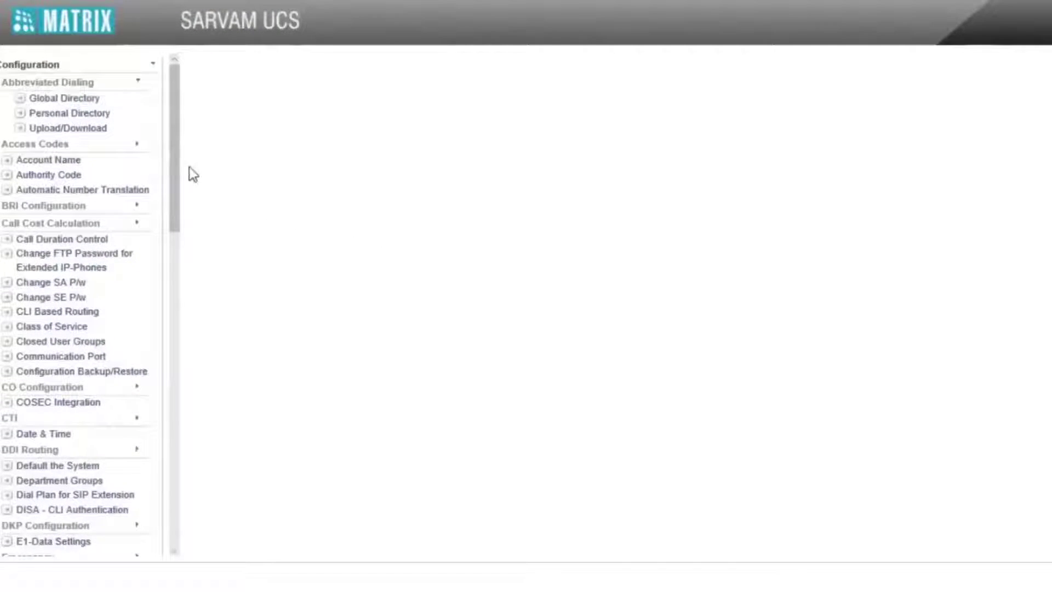
drag(176, 169, 173, 515)
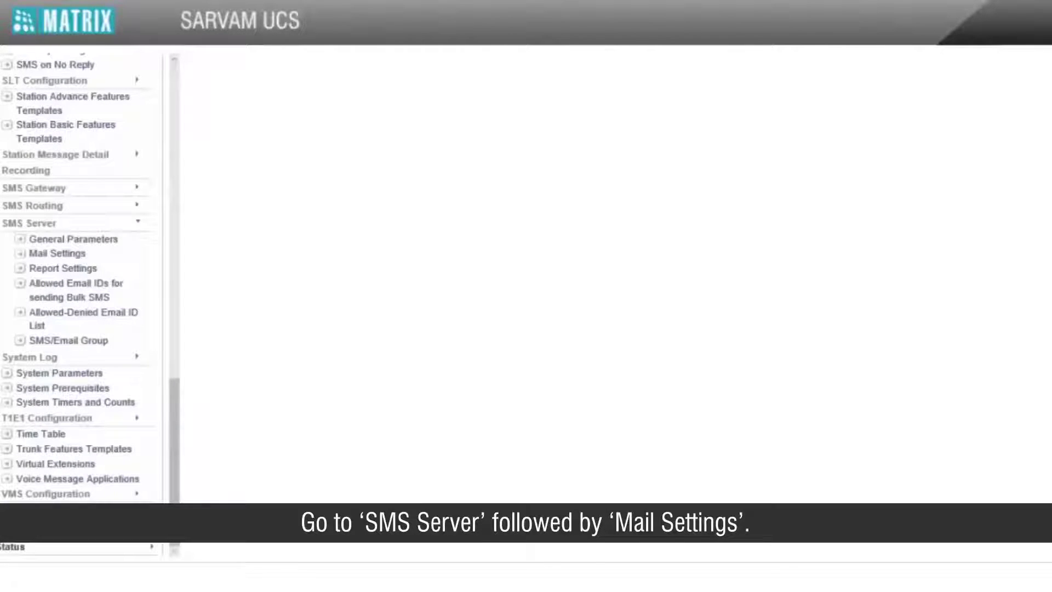
click(77, 262)
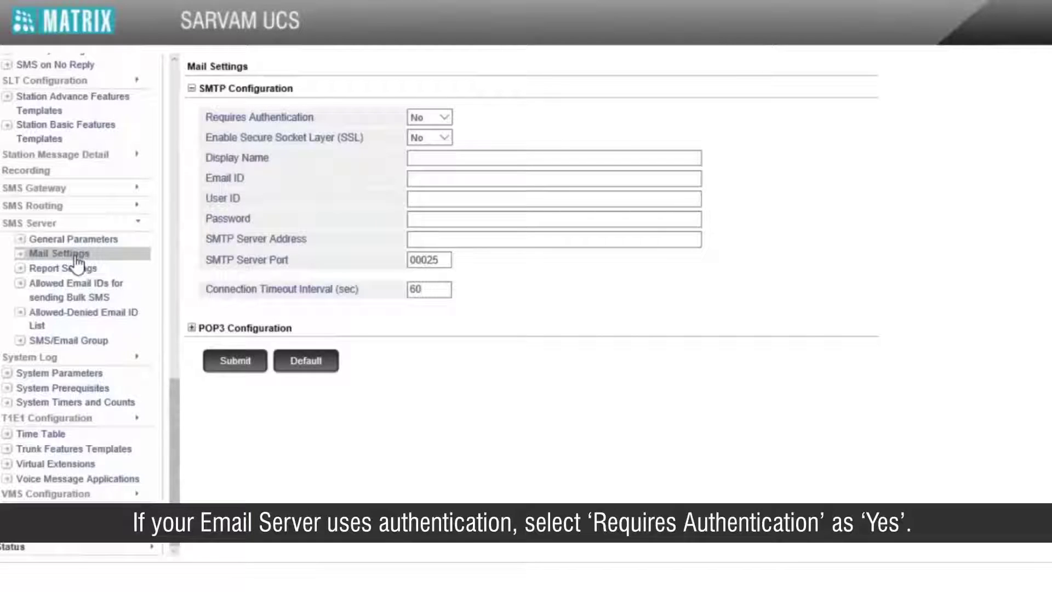
Step: Set Requires Authentication and SSL both to Yes
click(431, 117)
click(445, 130)
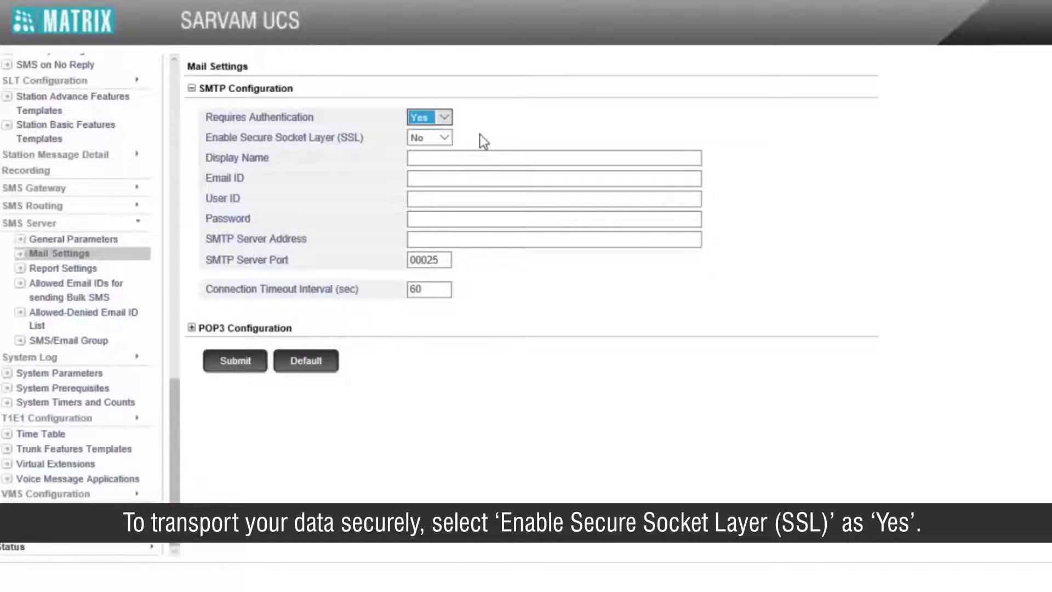
click(442, 139)
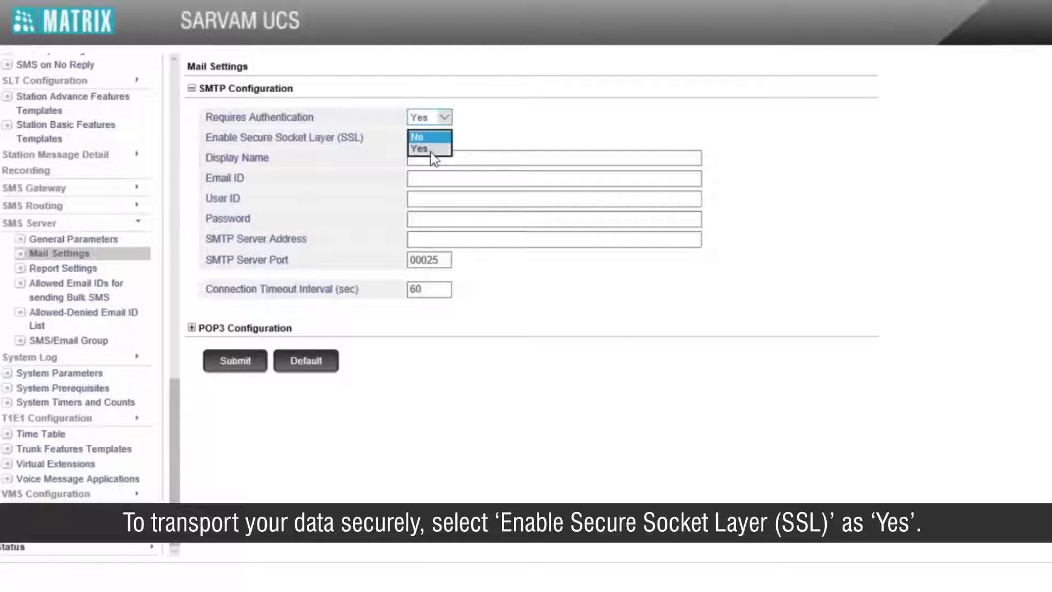
click(433, 159)
Step: Enter display name SMS, then the Yahoo e-mail address, user ID and account password
click(442, 158)
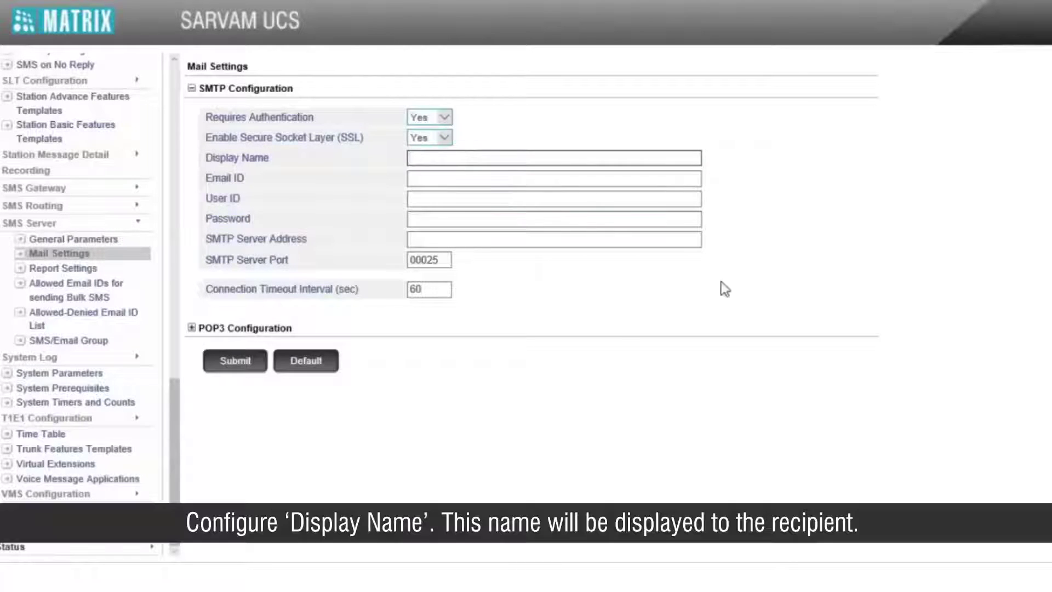
text(SMS)
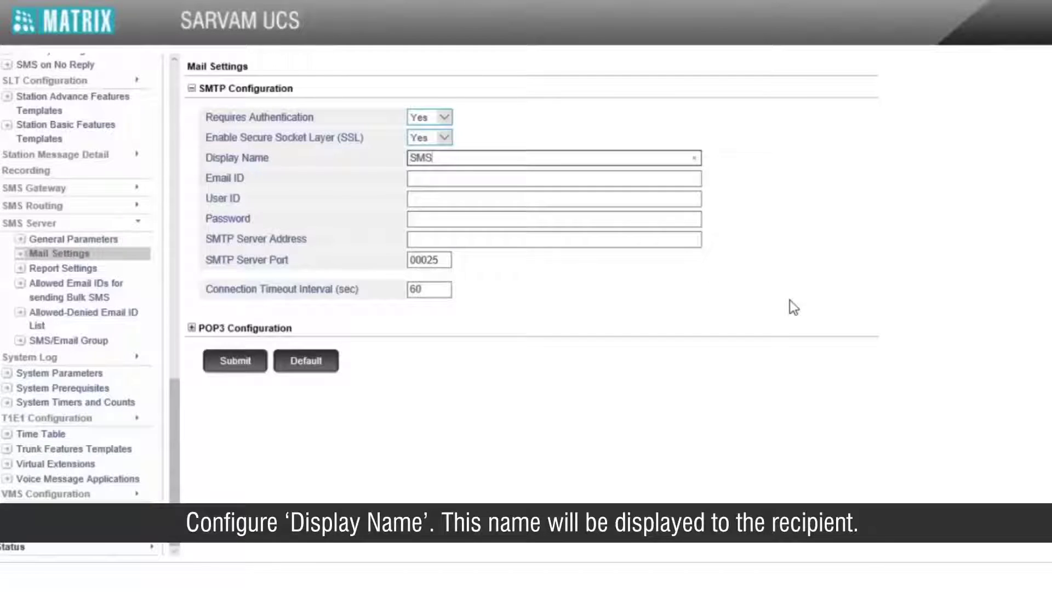
key(Tab)
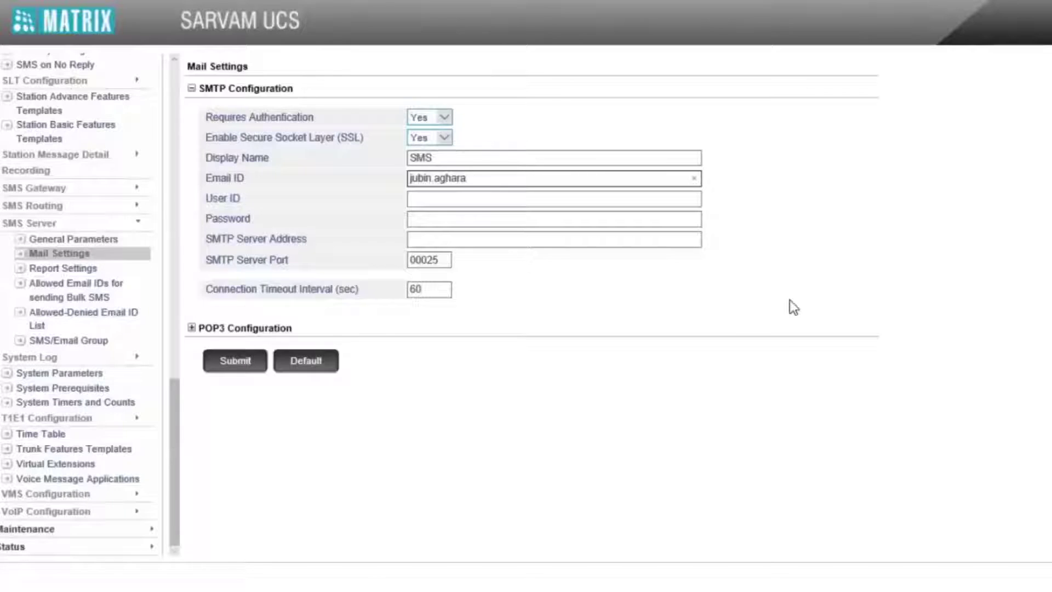
key(Tab)
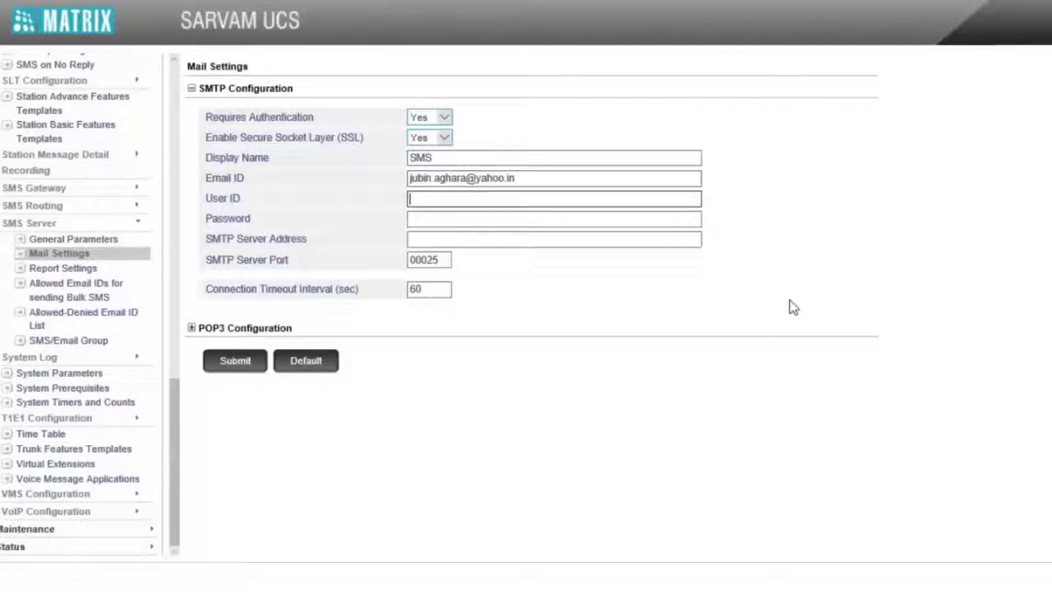
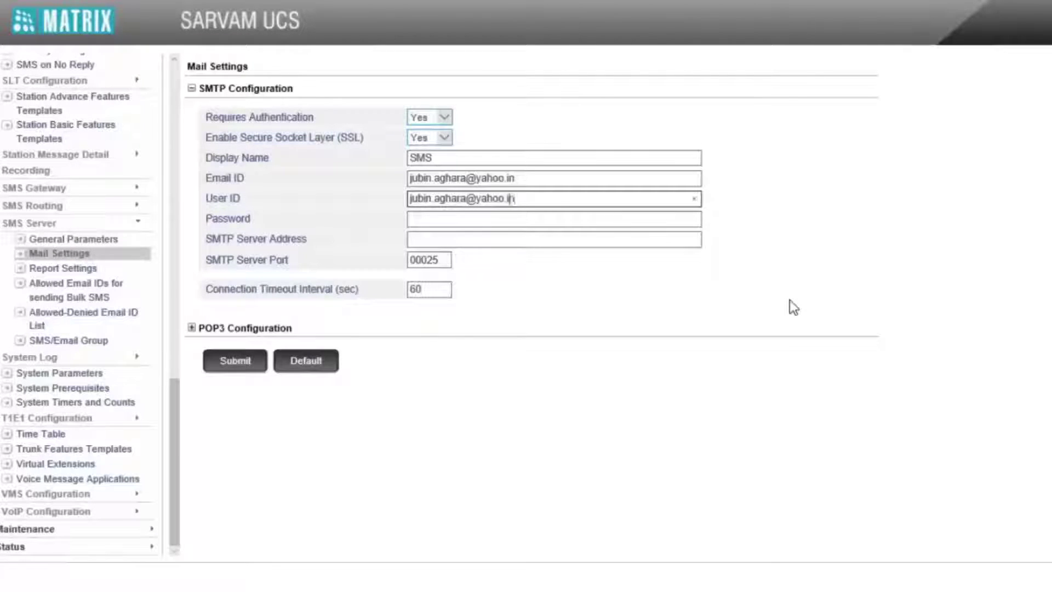
key(Tab)
text(*********)
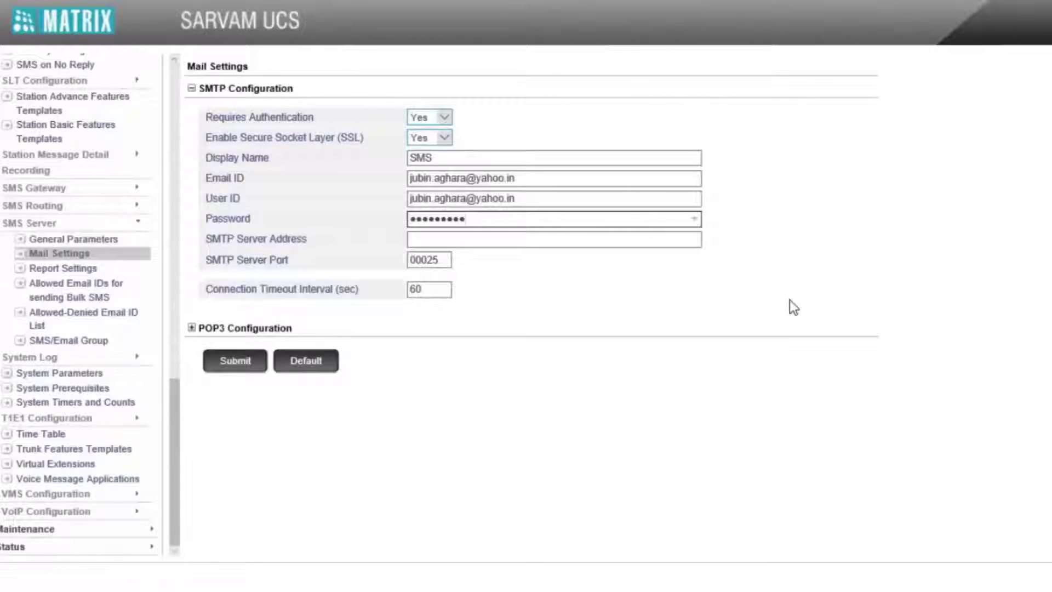
key(Tab)
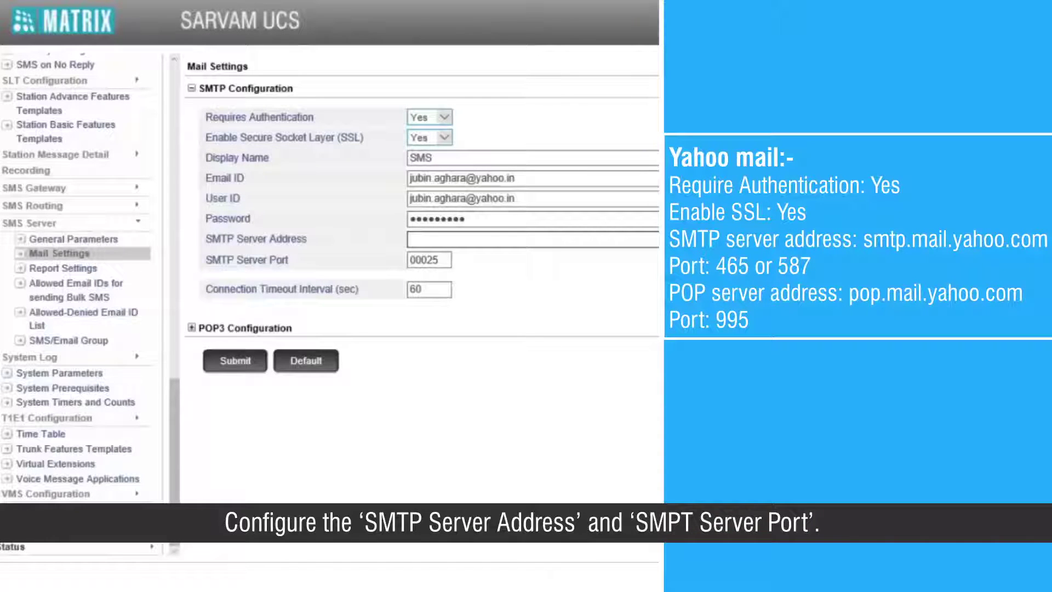
Step: Set SMTP server smtp.mail.yahoo.com with port 587 and submit the settings
text(smtp.mail.yahoo.com)
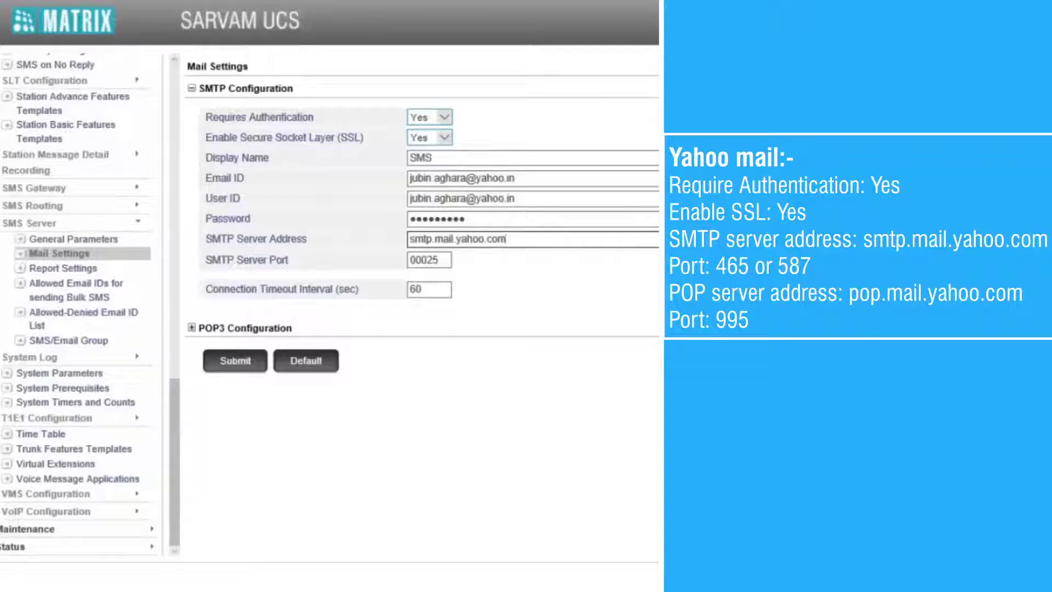
key(Tab)
text(587)
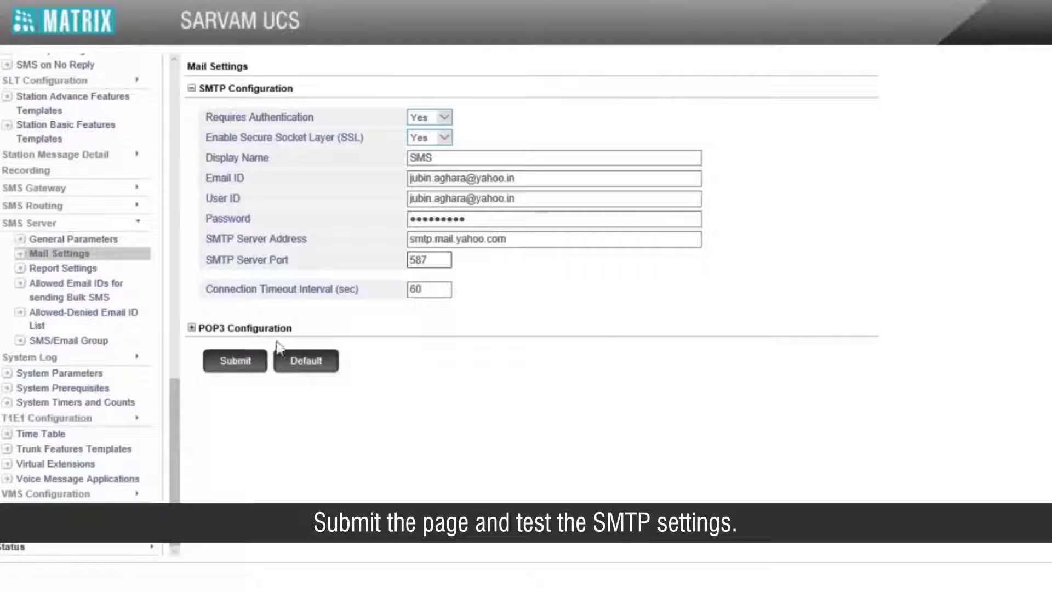
click(241, 356)
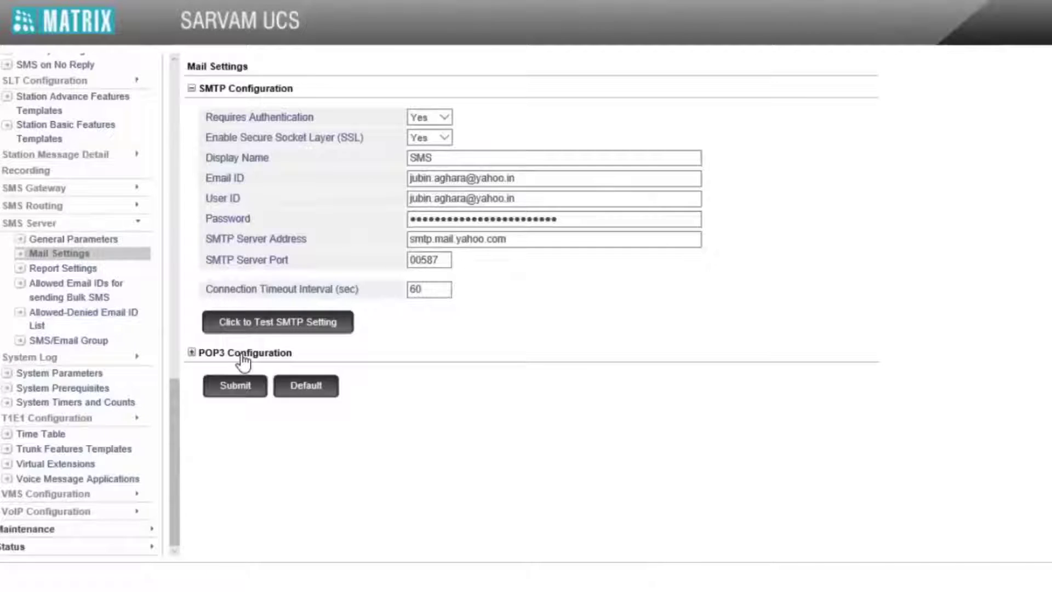
Step: Run the SMTP test mail and acknowledge the prompts; it reports 'Sending Test Mail failed'
click(278, 326)
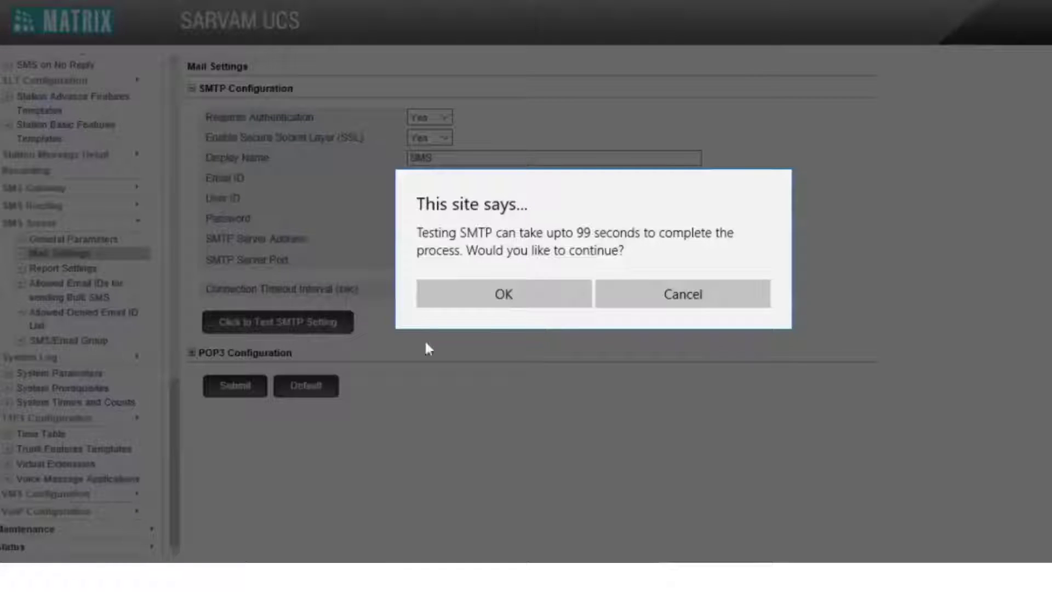
click(564, 303)
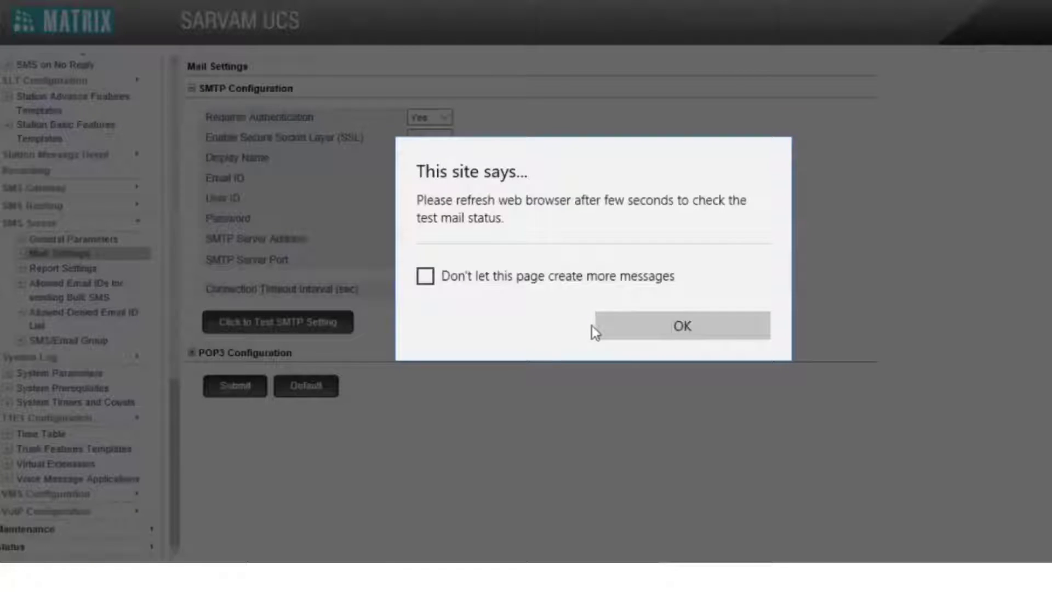
click(628, 328)
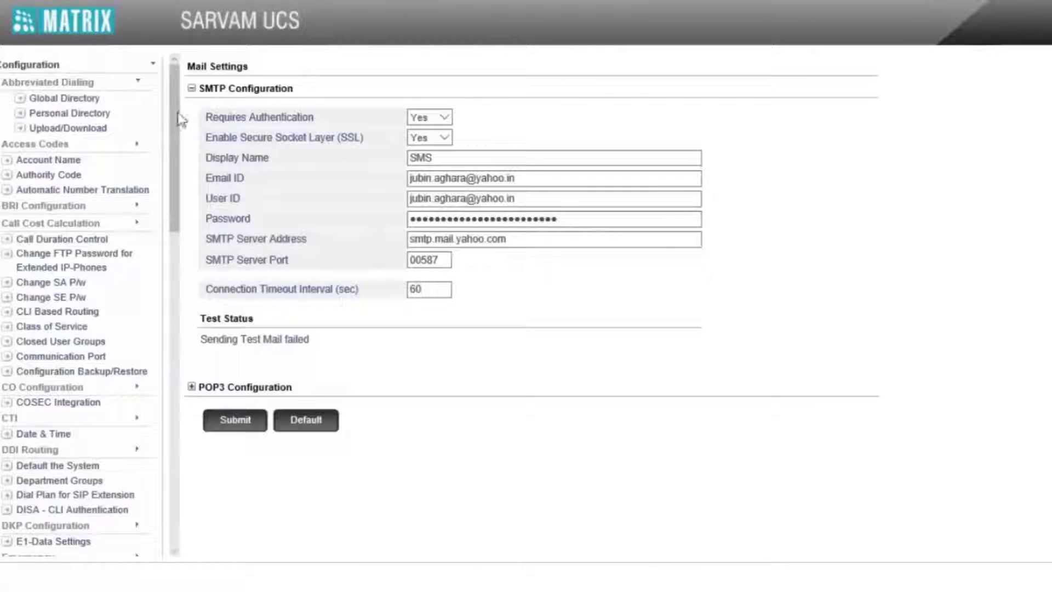
Step: Resubmit and retest to get 'Test Mail sent successfully', then open the SMS Server Test Mail in Yahoo
click(236, 427)
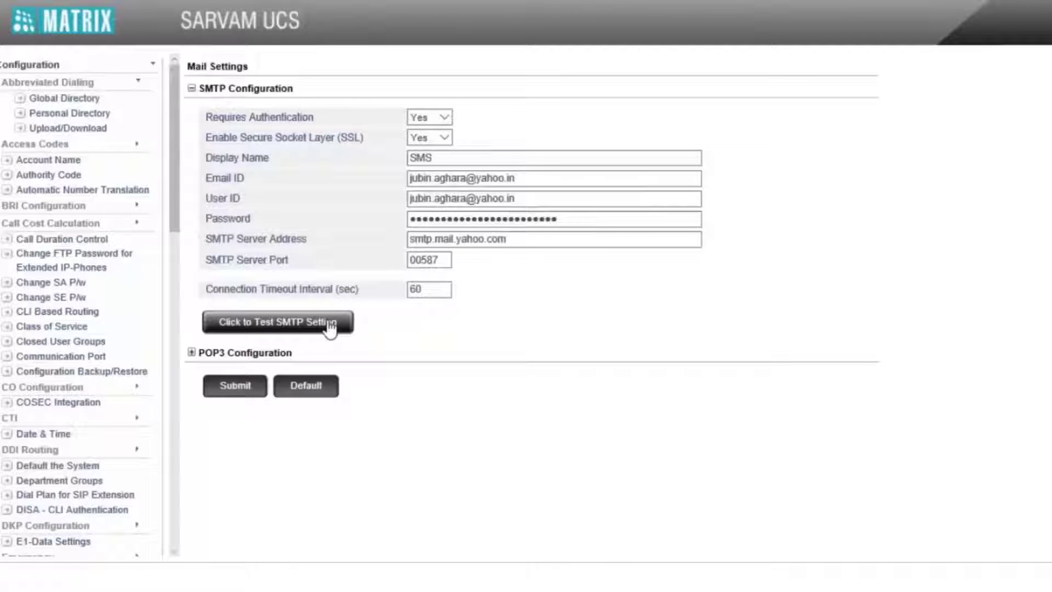
click(331, 327)
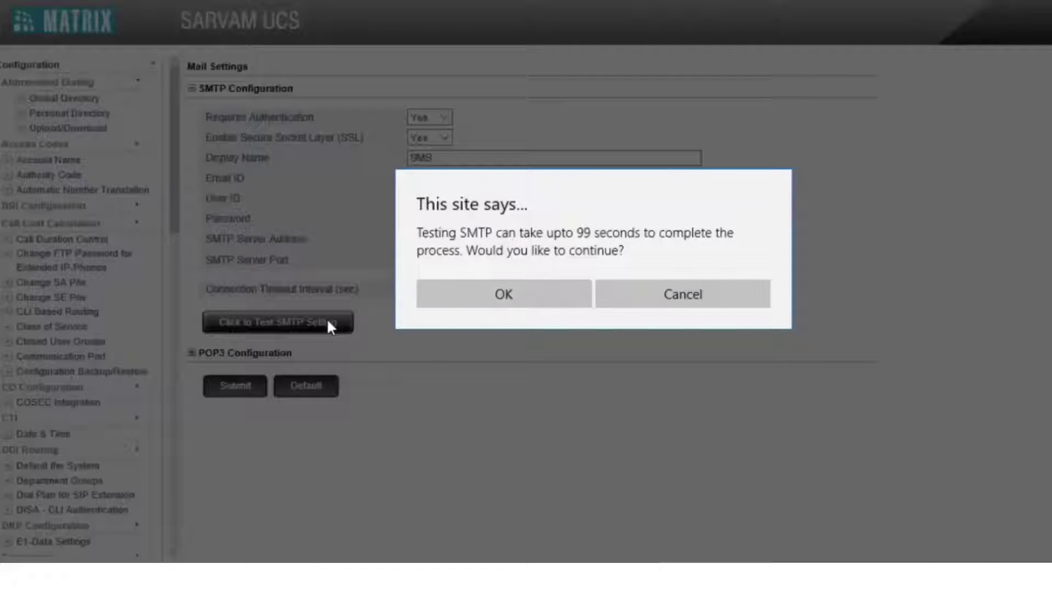
click(510, 296)
click(660, 333)
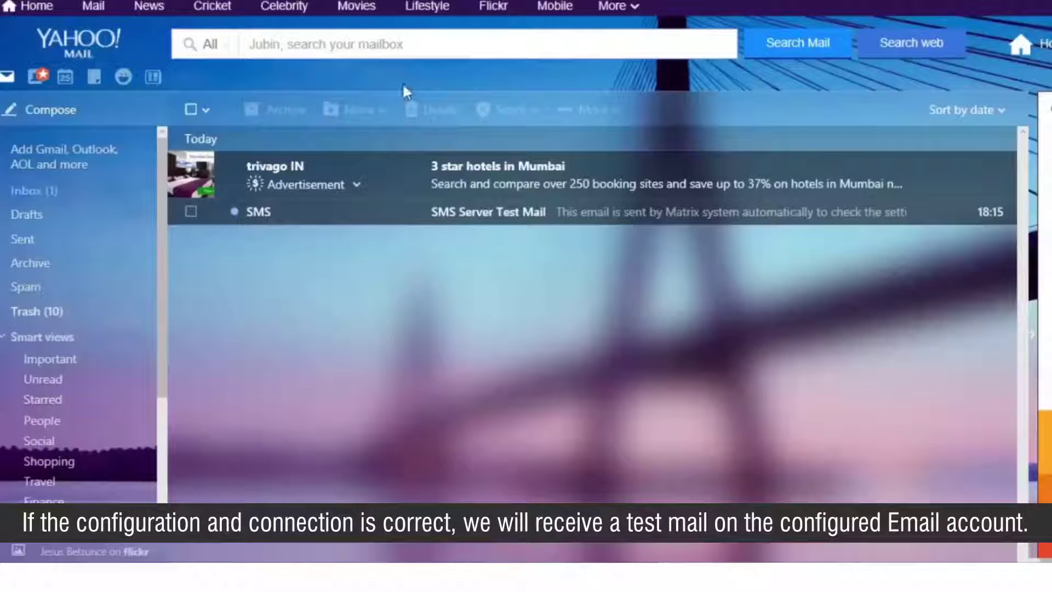
click(471, 218)
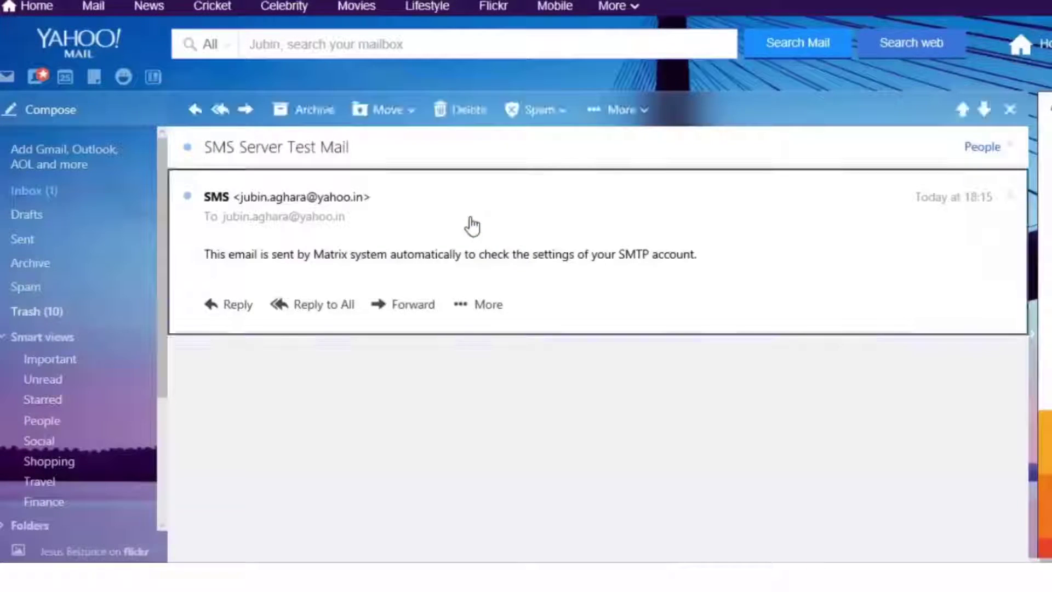
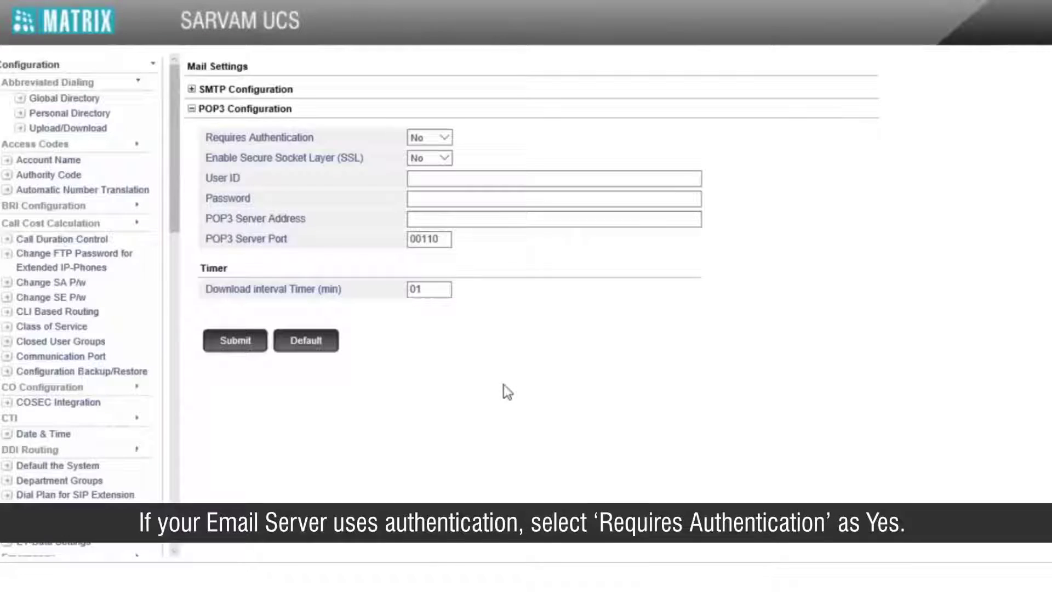
Step: Set POP3 Requires Authentication to Yes and SSL to Yes
click(445, 142)
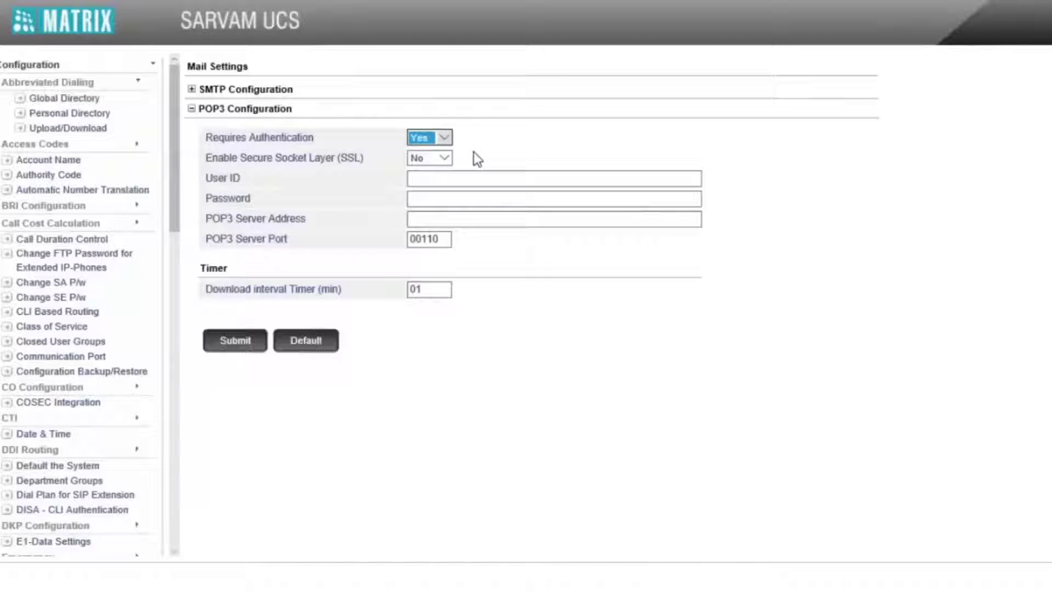
click(434, 161)
click(434, 170)
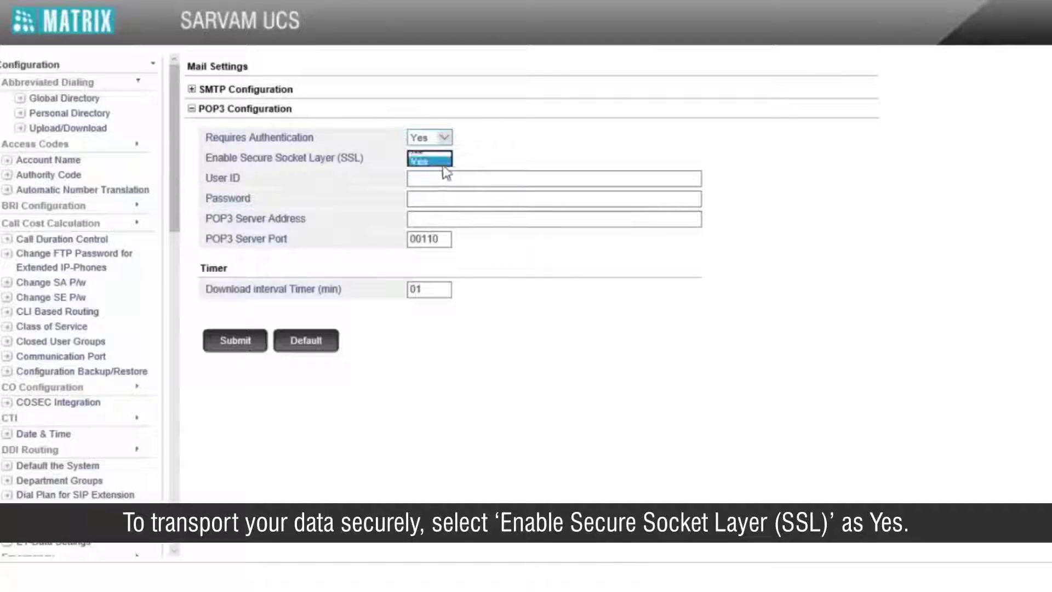
Step: Enter the Yahoo account's user ID and password for POP3
click(554, 177)
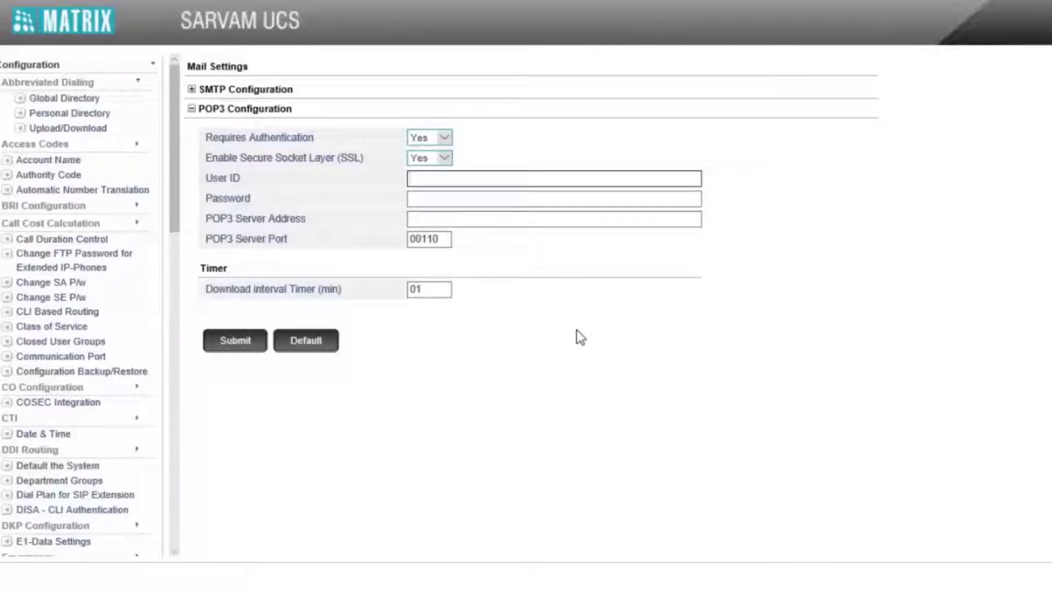
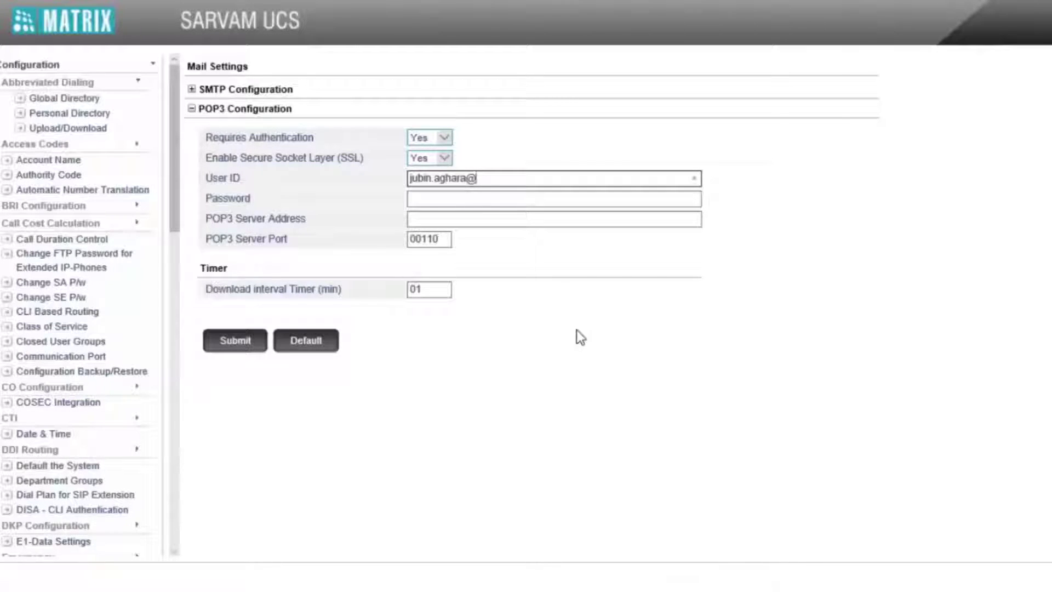
key(Tab)
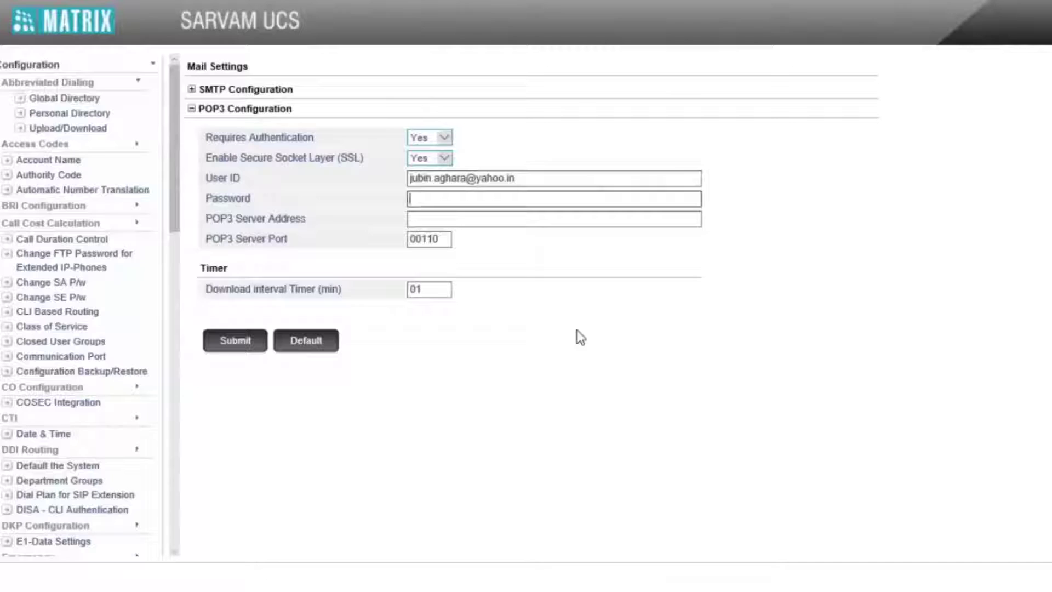
text(**********)
Step: Set the POP3 server address to pop.mail.yahoo.com and the port from 00110 to 995
key(Tab)
text(pop.mai)
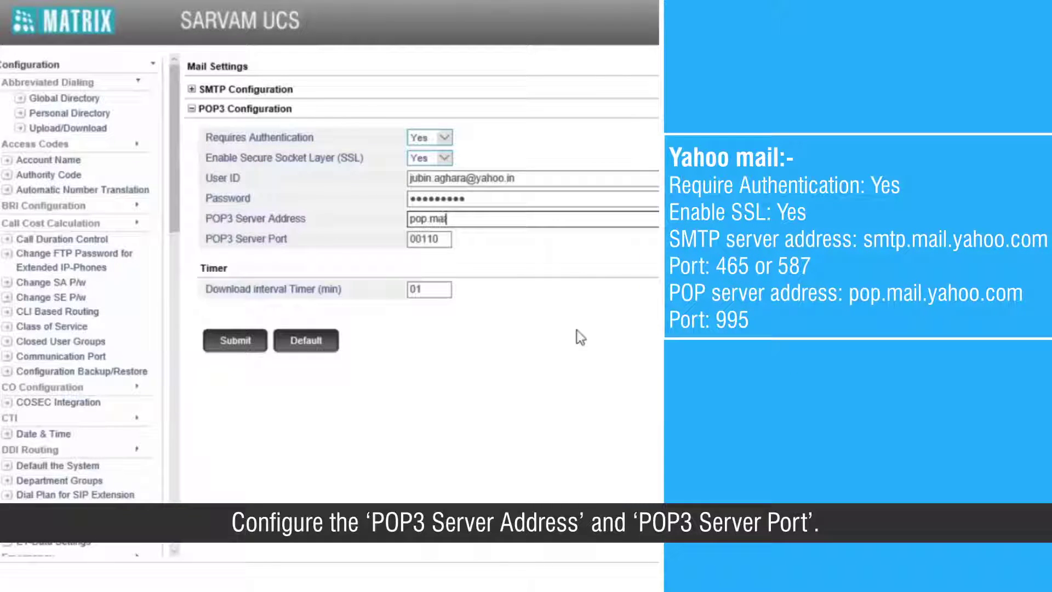
text(l.y)
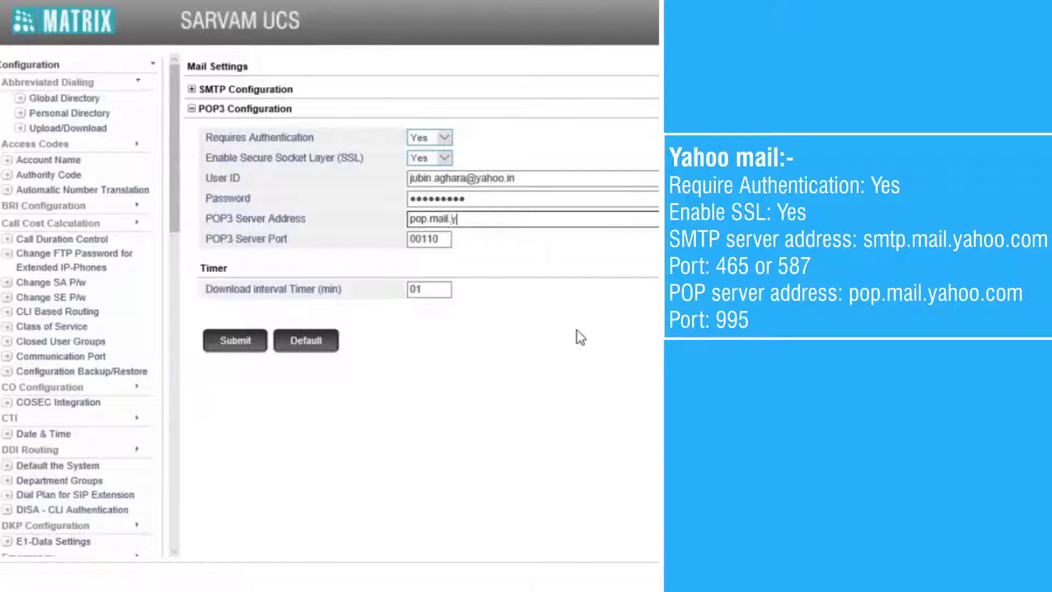
text(ahoo.com)
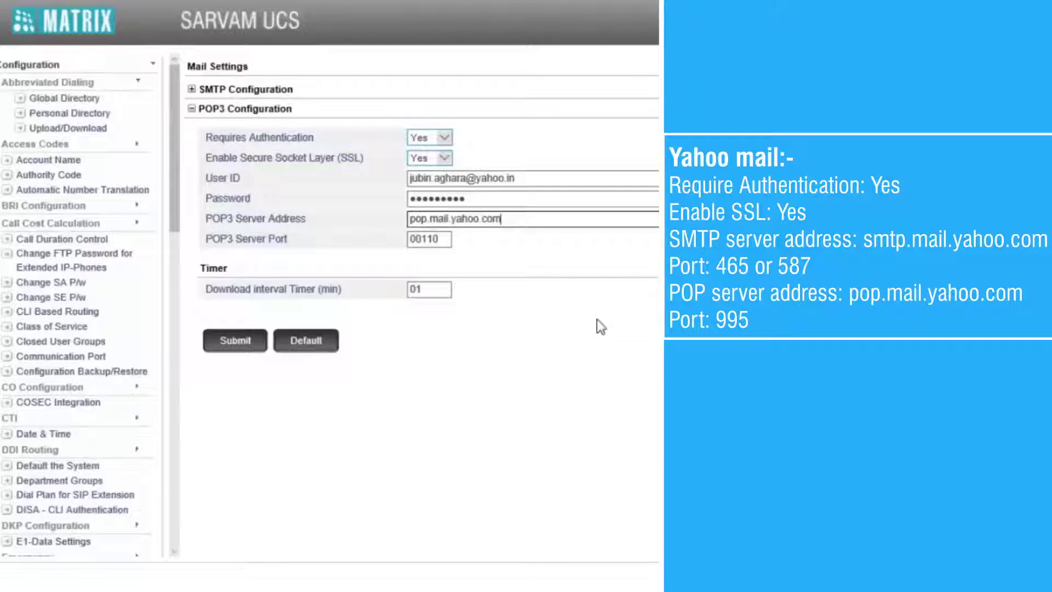
click(448, 239)
drag(448, 239, 407, 240)
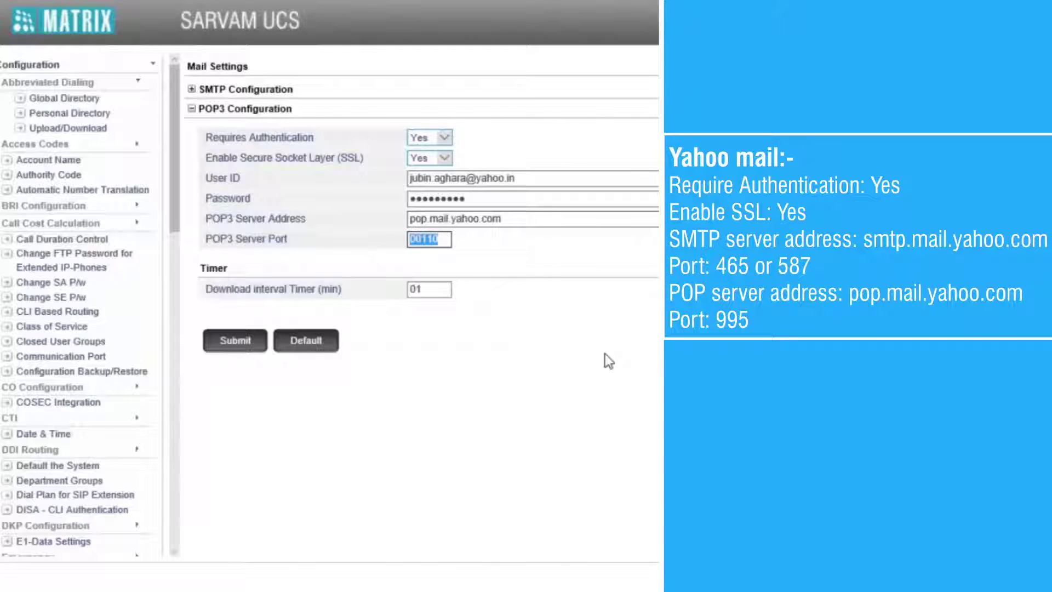
text(995)
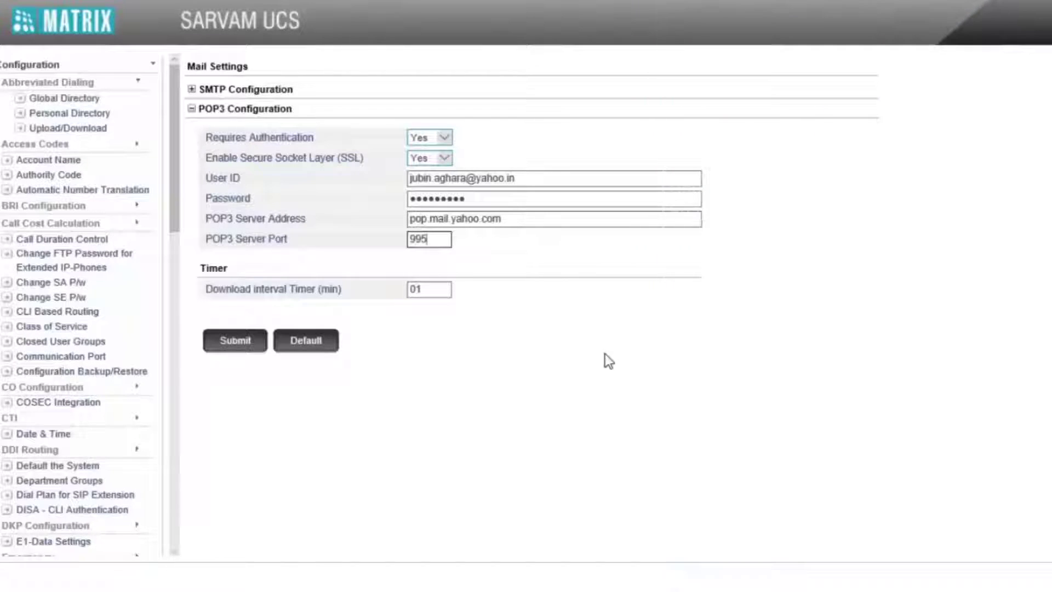
Step: Submit the POP3 settings and run the POP3 connection test, confirming both dialogs
click(224, 346)
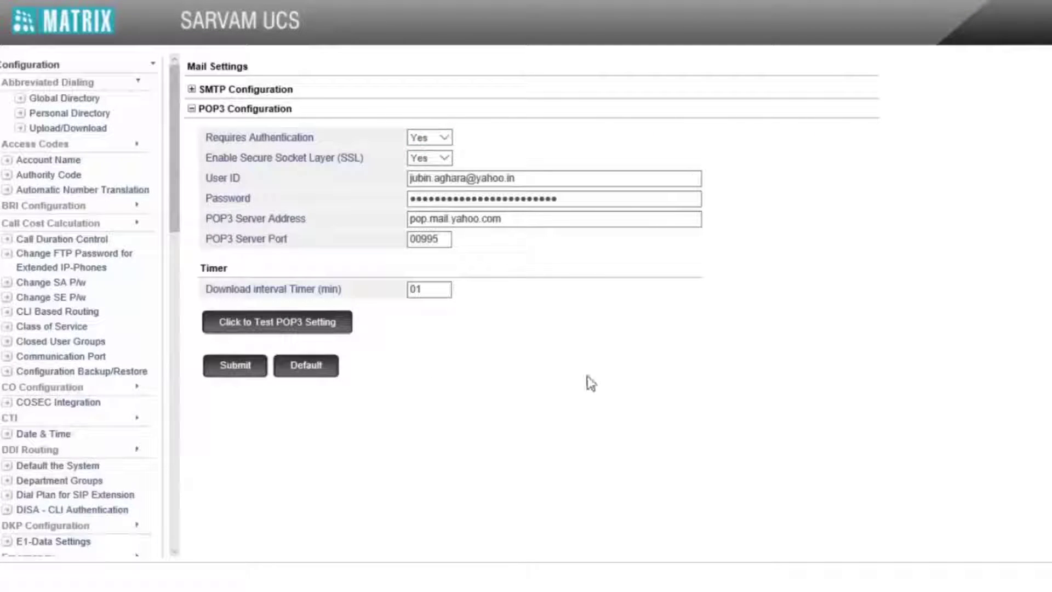
click(333, 321)
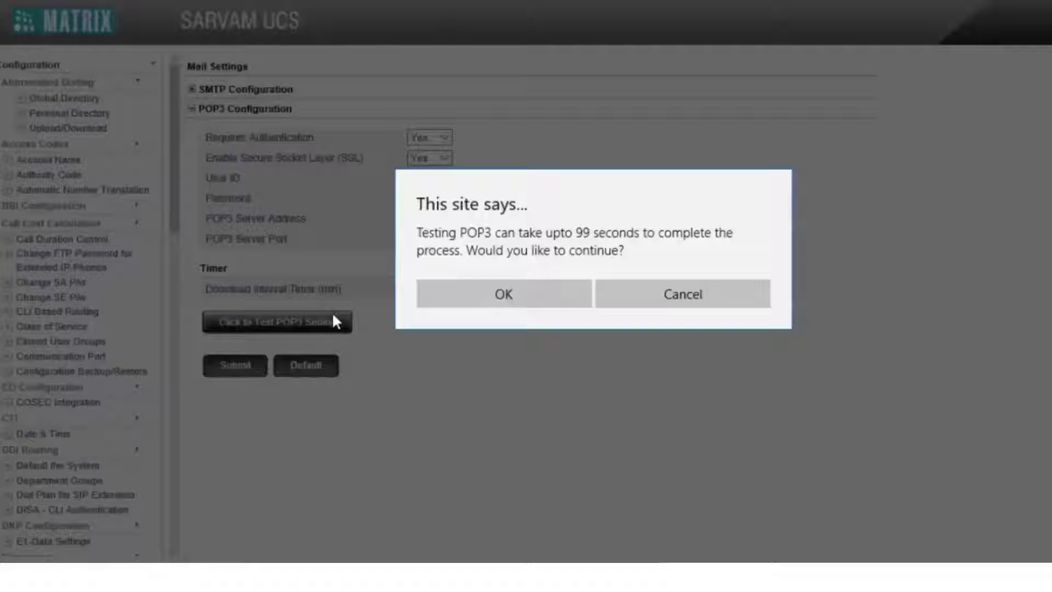
click(516, 296)
click(630, 334)
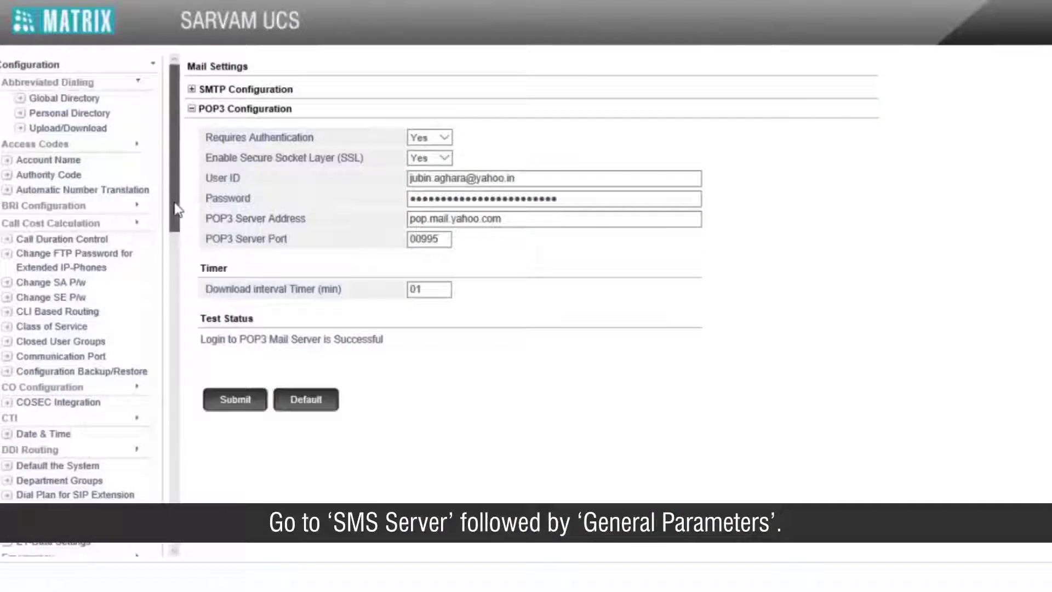
Step: Go to SMS Server > General Parameters from the left navigation
drag(172, 207, 157, 501)
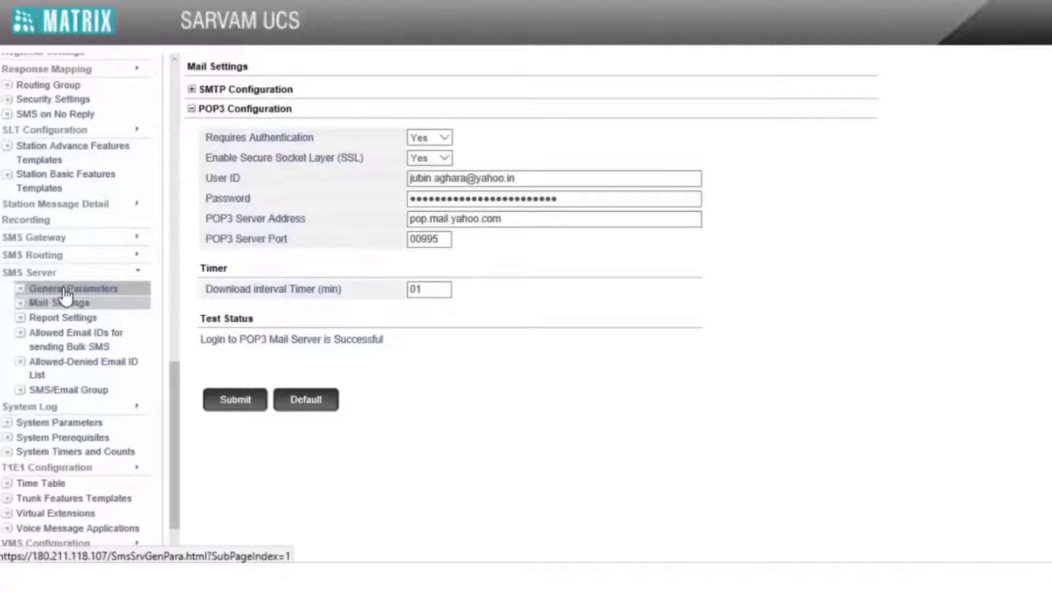
click(65, 291)
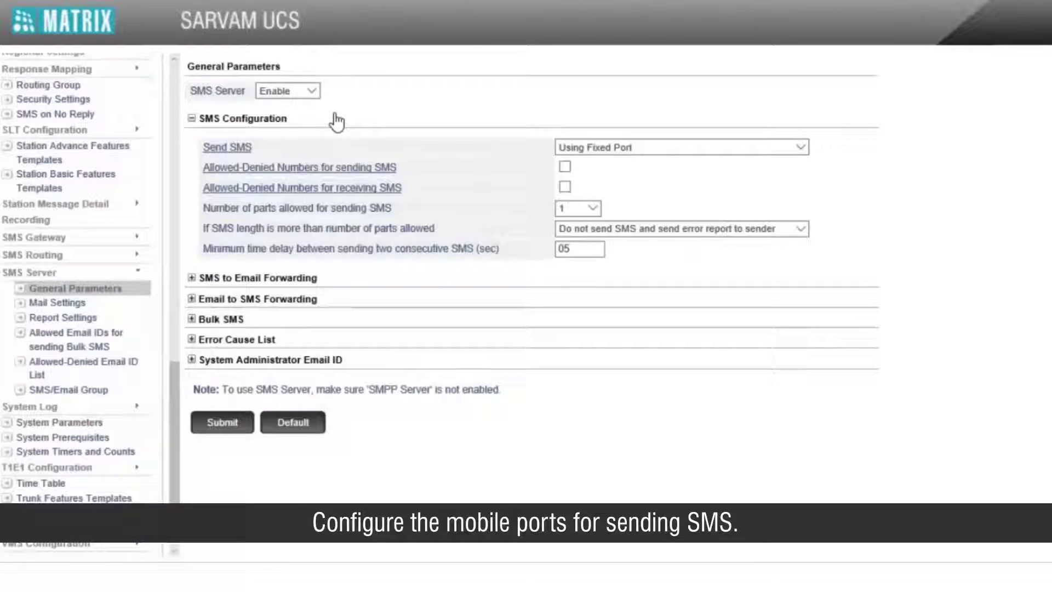
Step: Set Send SMS to Using Fixed Port and open its SMS Routing - Fixed Port table
click(616, 146)
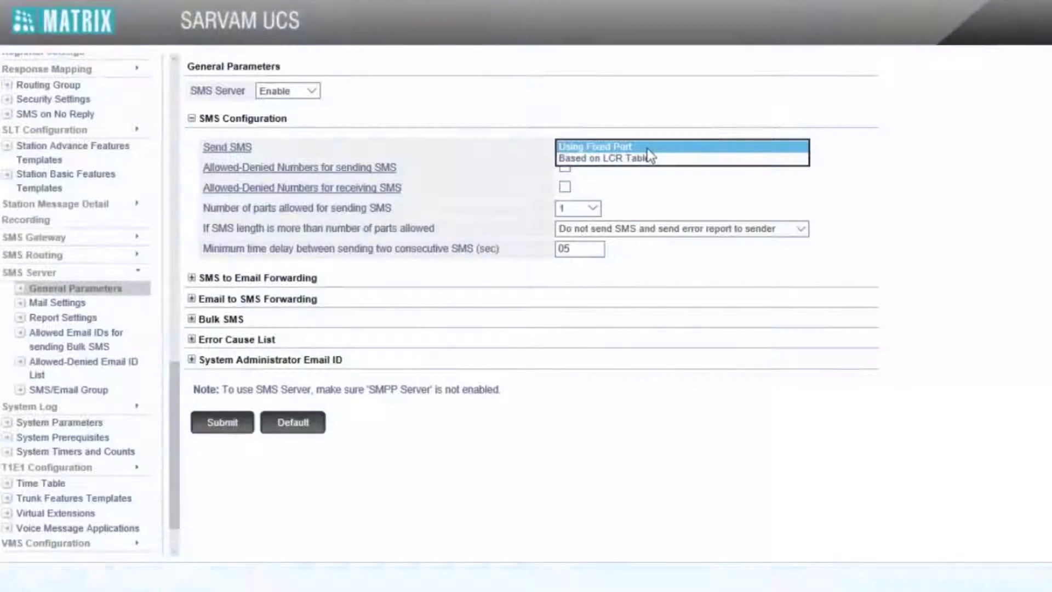
click(646, 148)
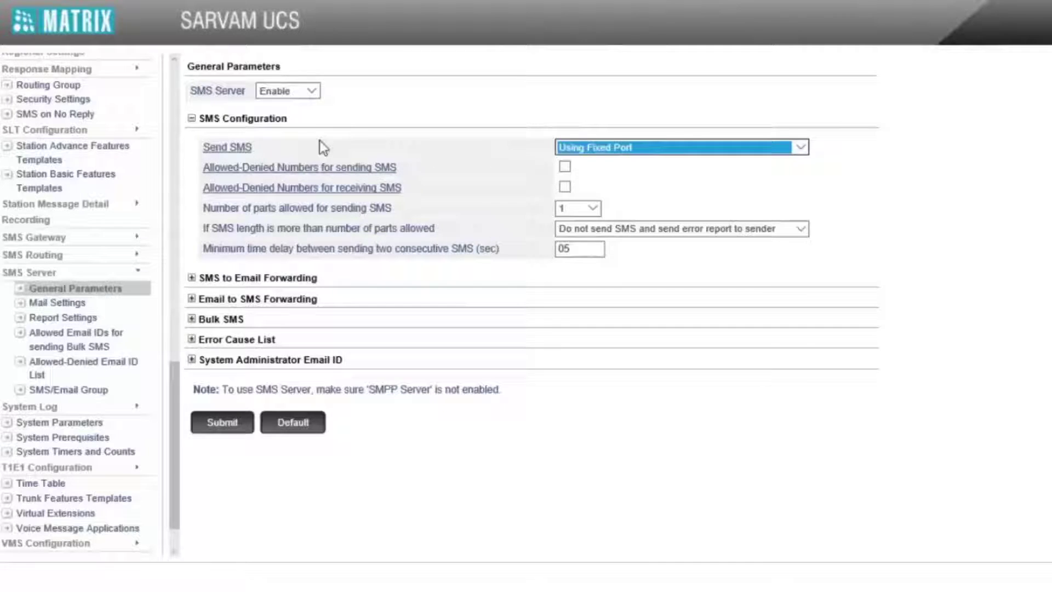
click(242, 144)
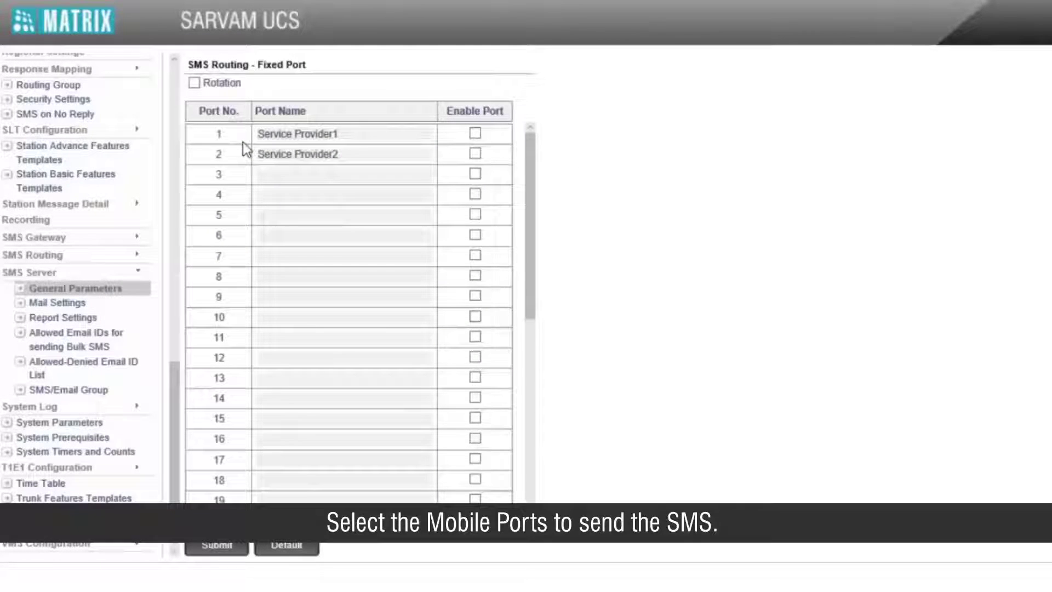
Step: Enable port 1 (Service Provider1) for SMS routing and submit
click(474, 135)
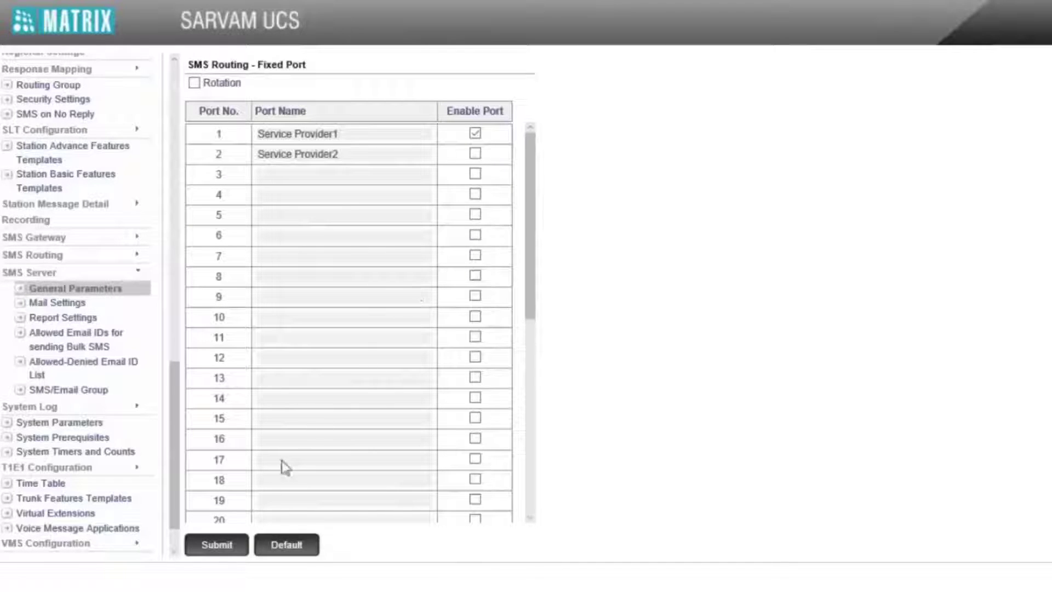
click(220, 547)
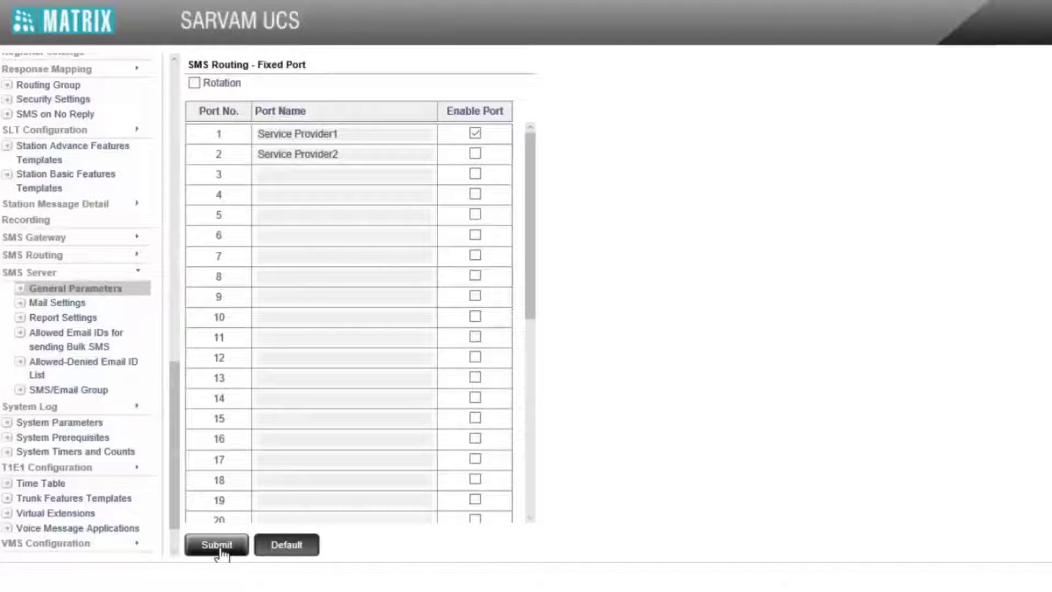
click(222, 547)
click(226, 550)
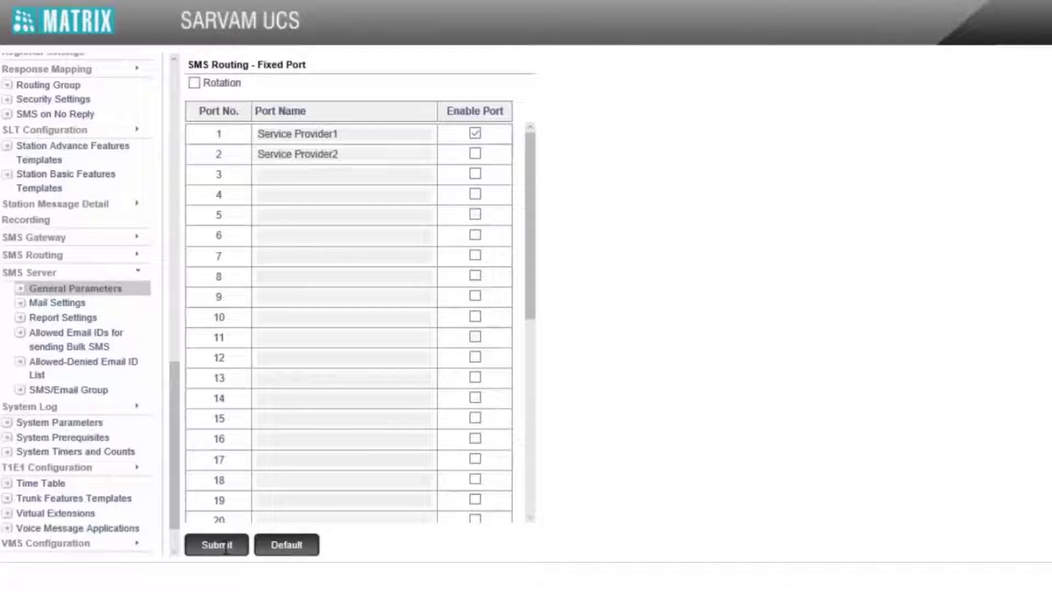
Step: Enable Email to SMS forwarding for External Users and turn on Send Footer/Signature in SMS
click(117, 292)
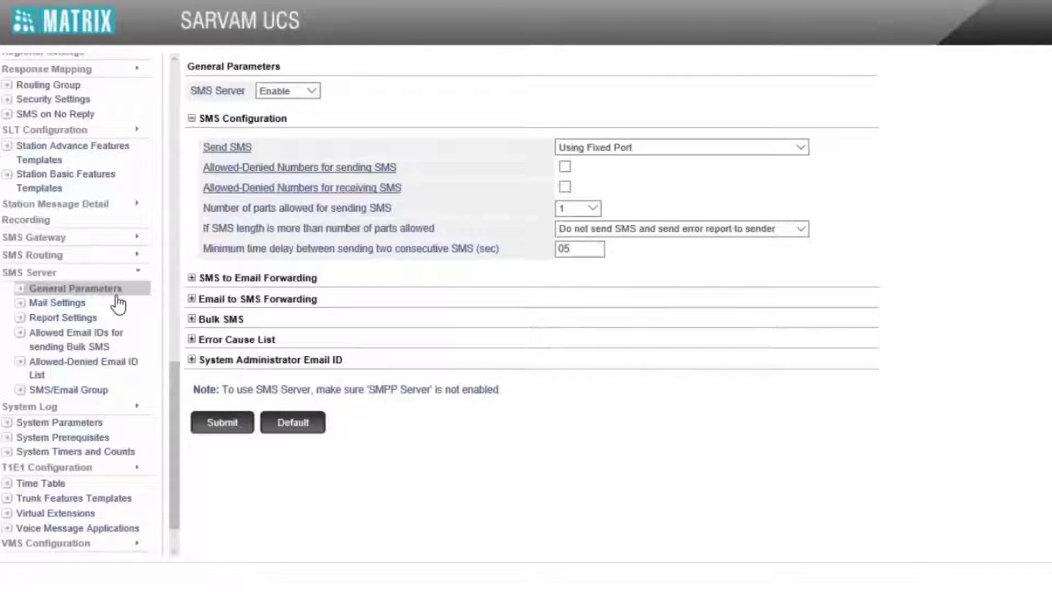
click(217, 300)
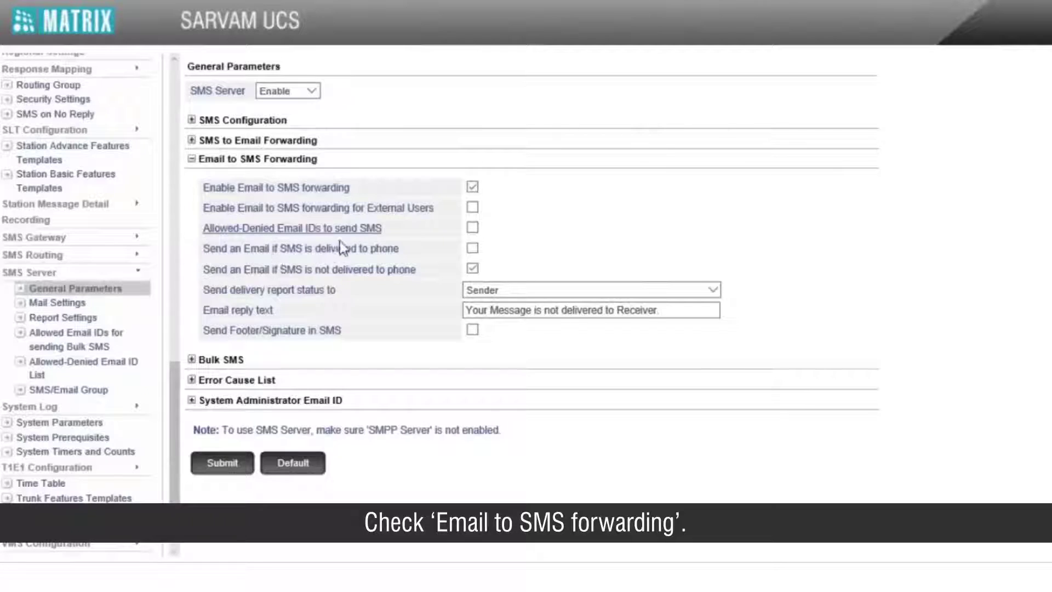
click(474, 210)
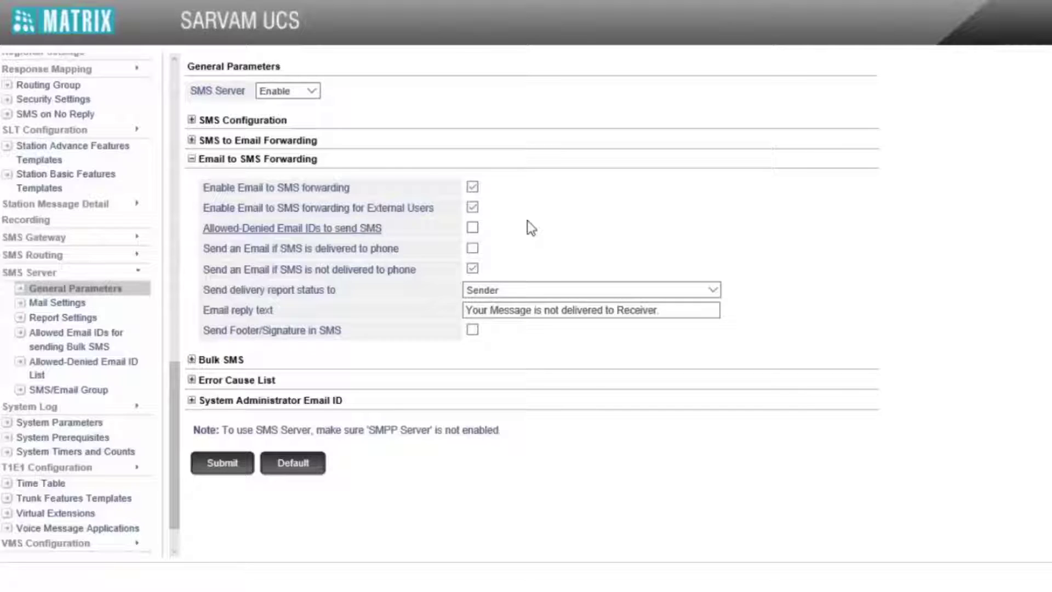
click(474, 330)
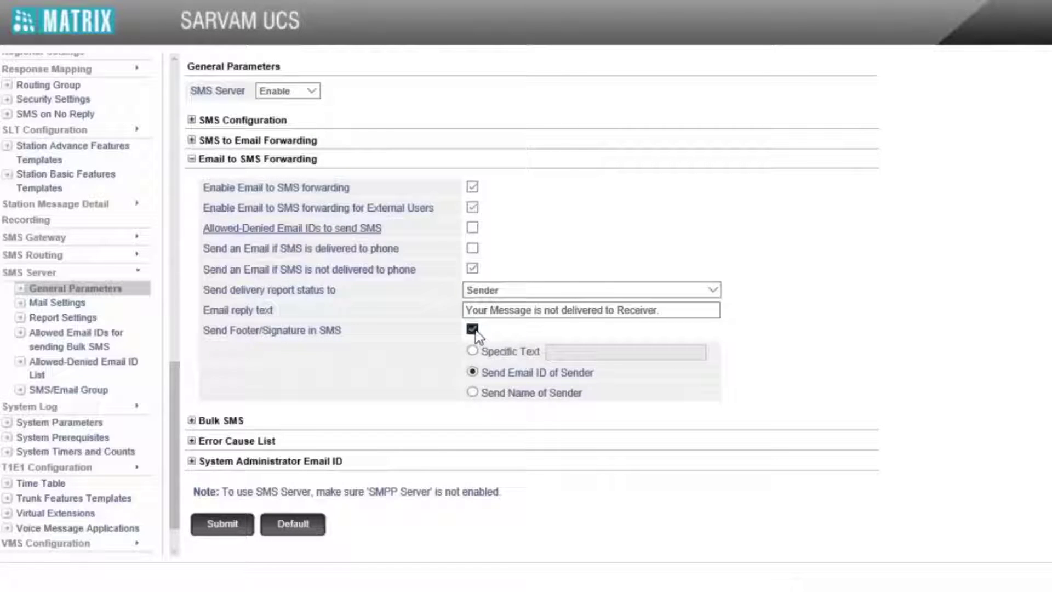
Step: Untick Send Footer/Signature in SMS
click(473, 330)
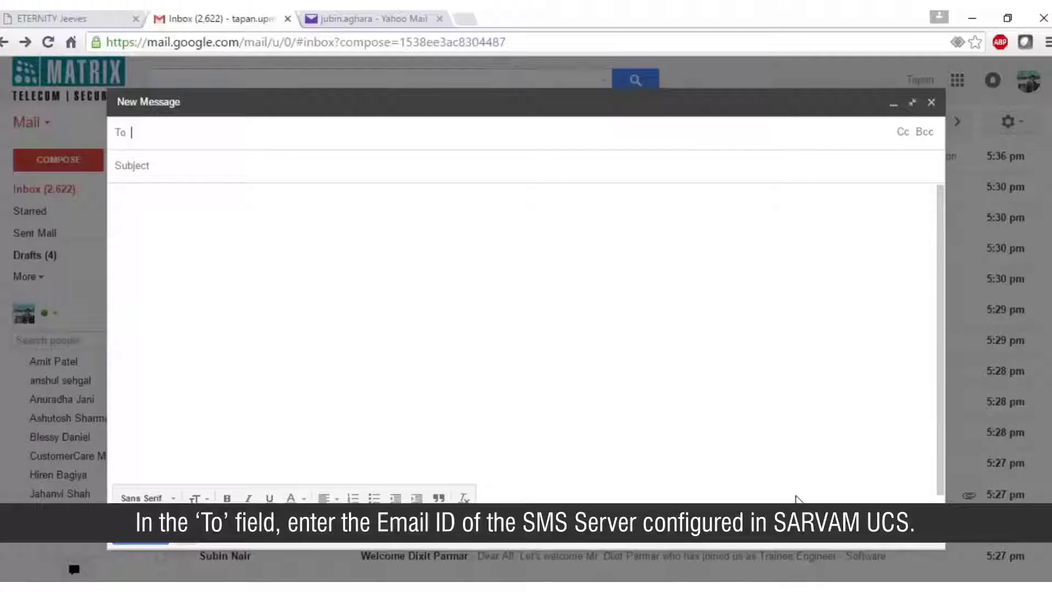
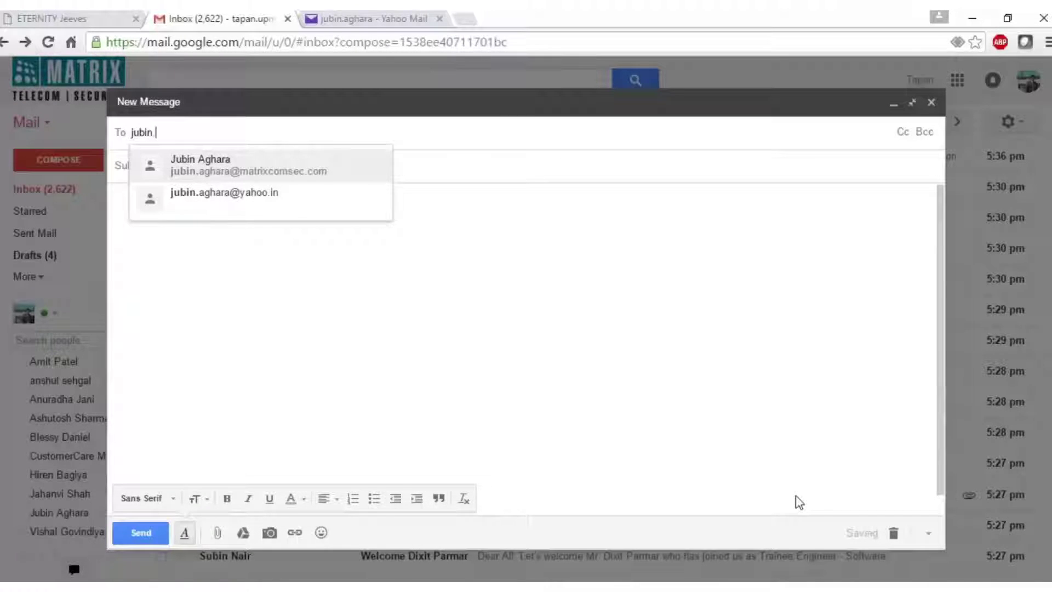
Step: Address the email to the contact's Yahoo address with the recipient's mobile number as subject
key(Down)
key(Return)
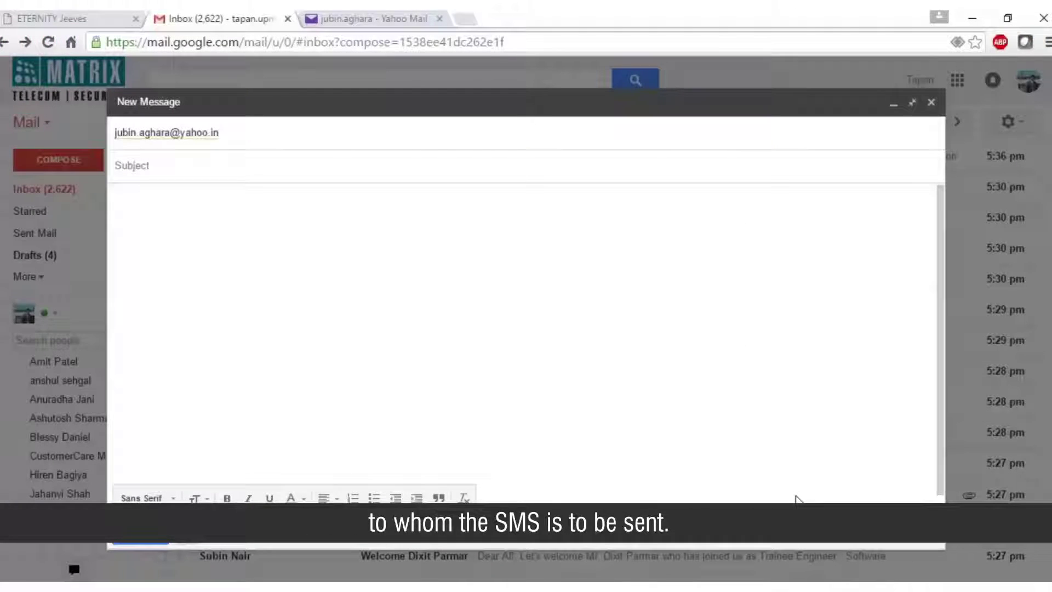
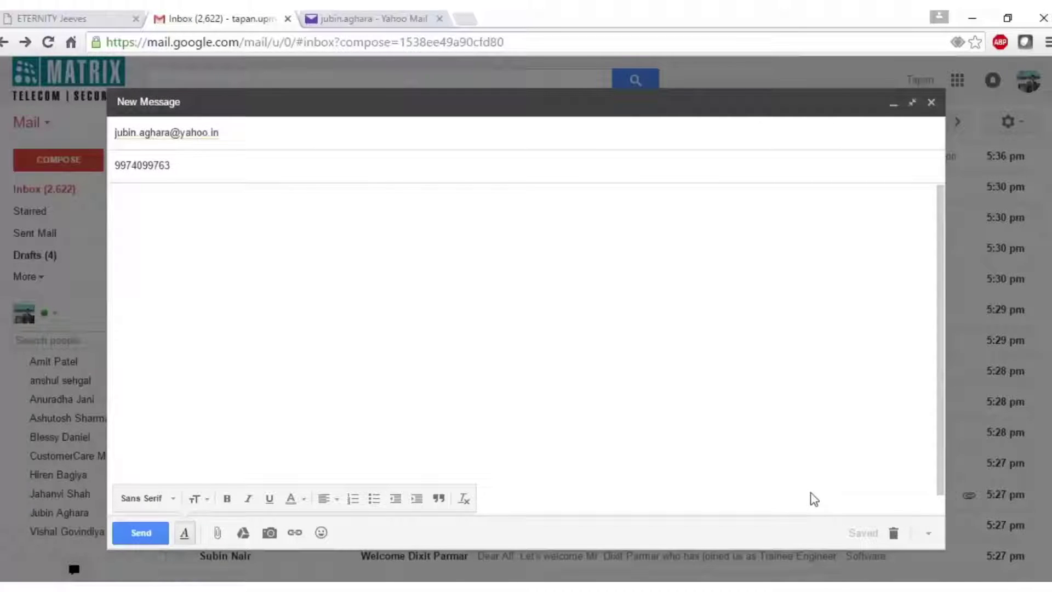
Step: Write the body 'Hi All, This is a test message. Regards, Matrix' on separate lines
click(132, 212)
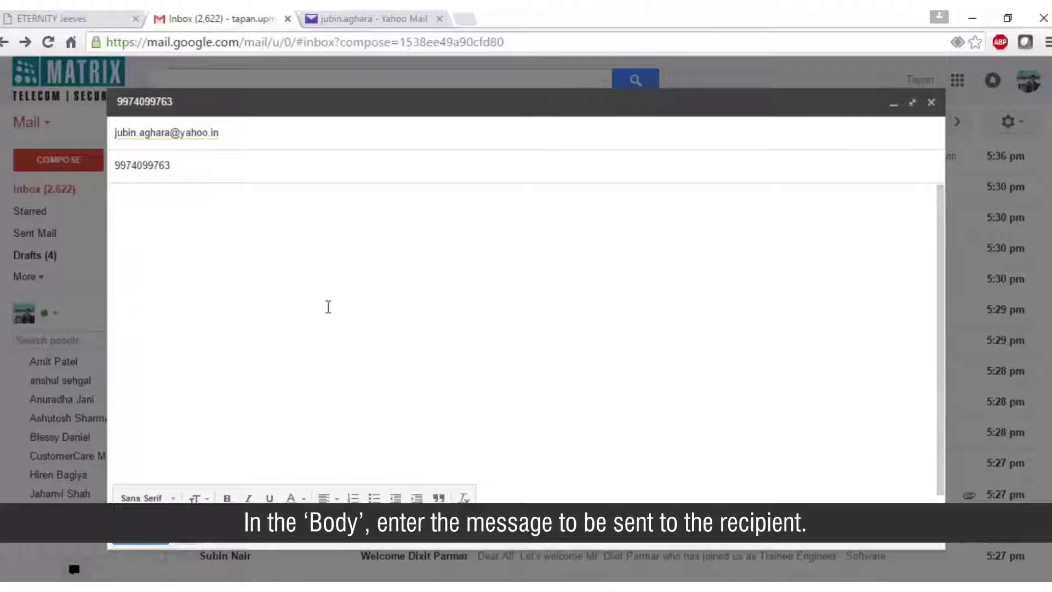
text(Hi All,)
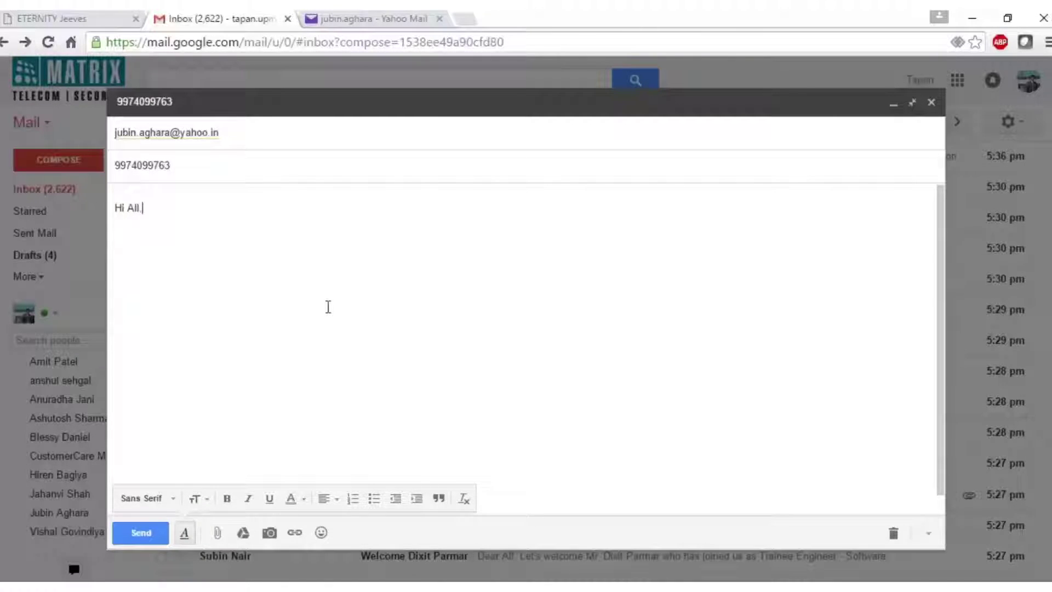
key(Return)
text(Thi)
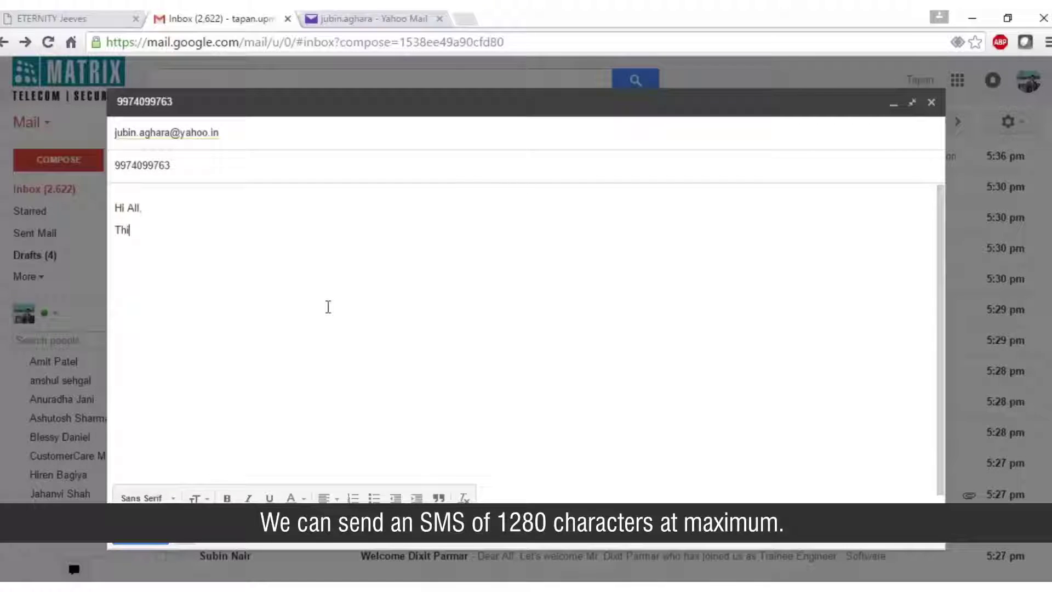
text(s is a test message.)
key(Return)
text(Reg)
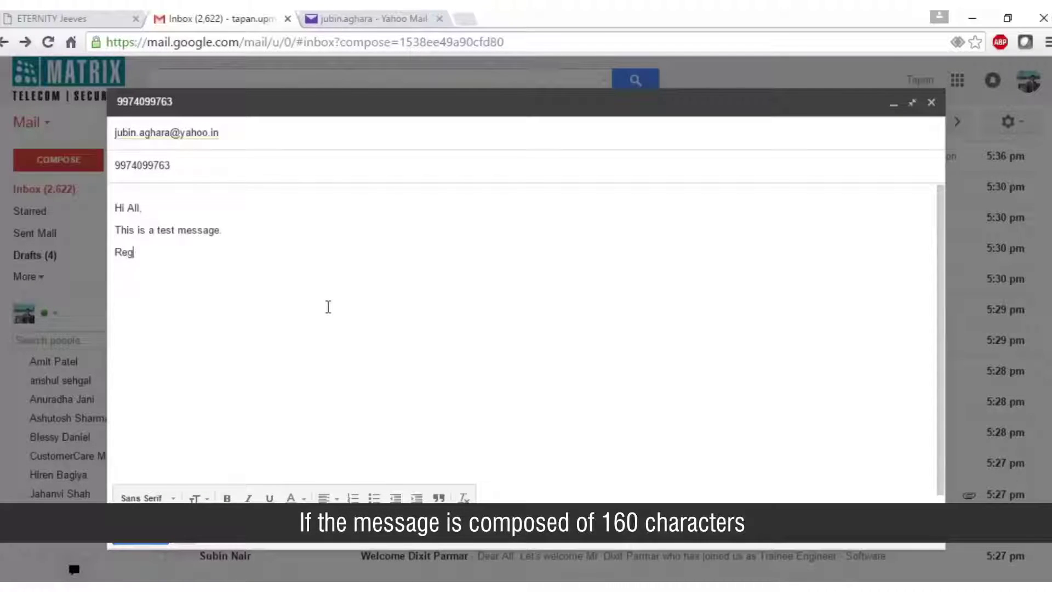
text(ards)
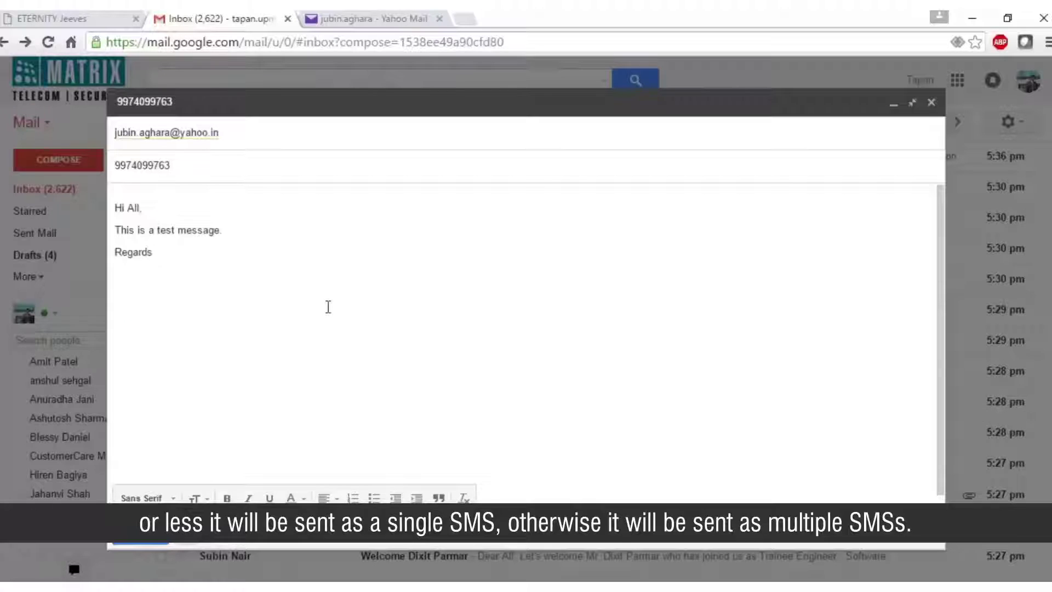
text(,)
key(Return)
text(Matrix)
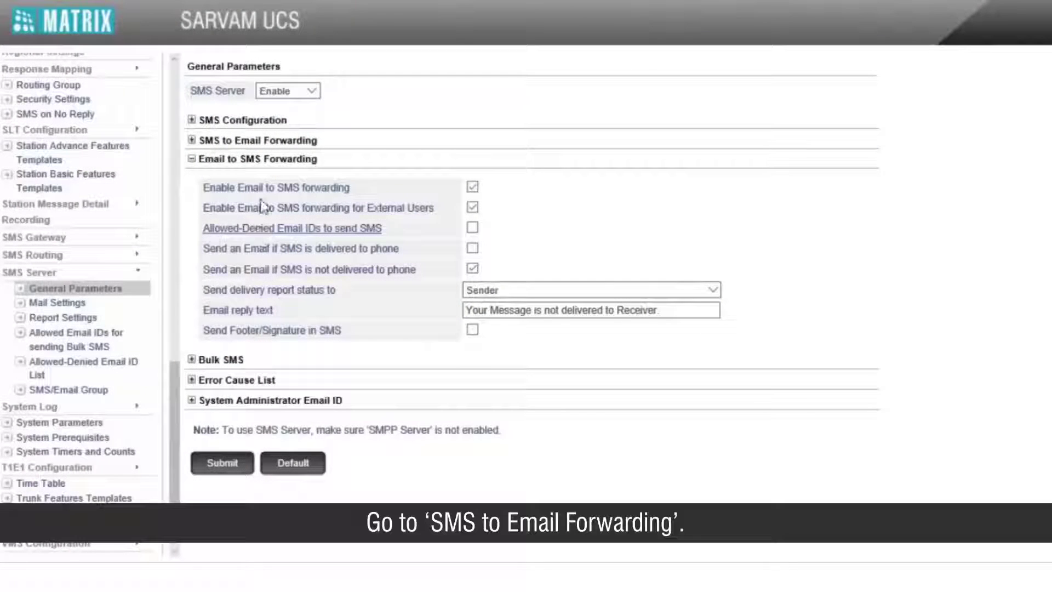
Step: Enter the company test email as the first default recipient under SMS to Email Forwarding and submit
click(270, 142)
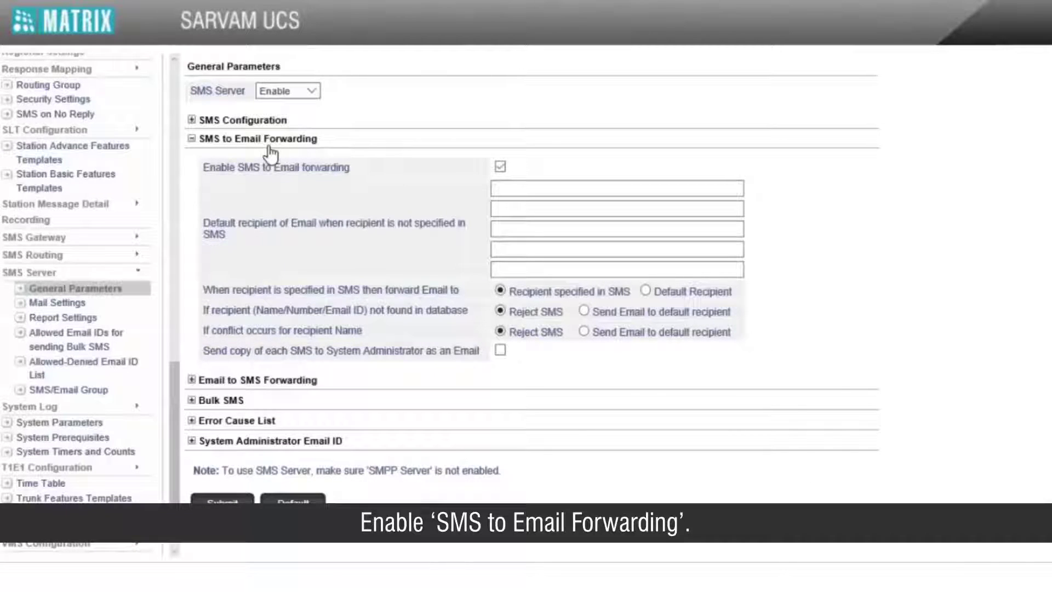
click(518, 193)
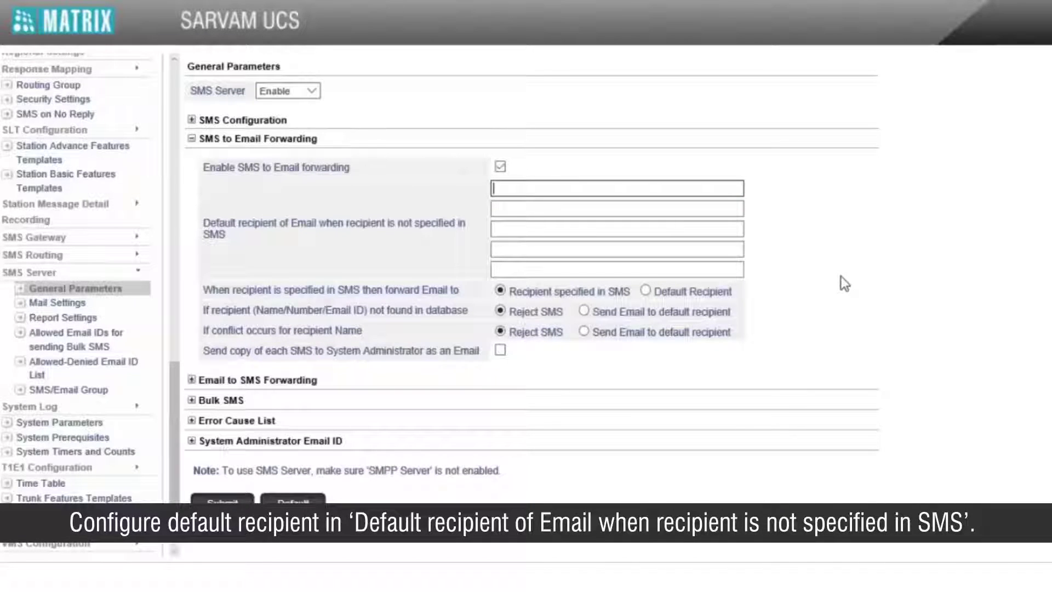
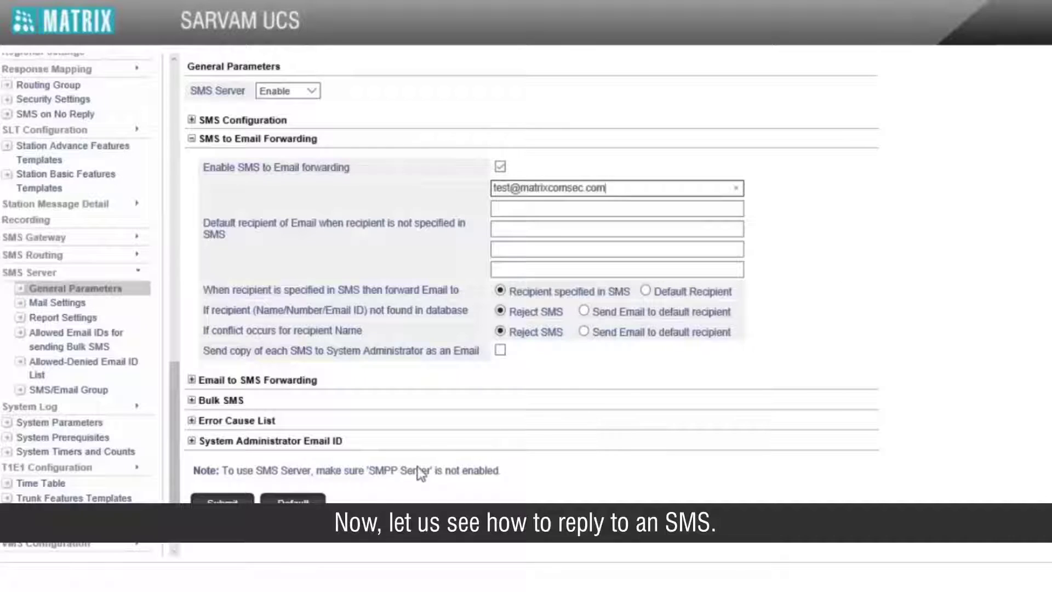
click(230, 502)
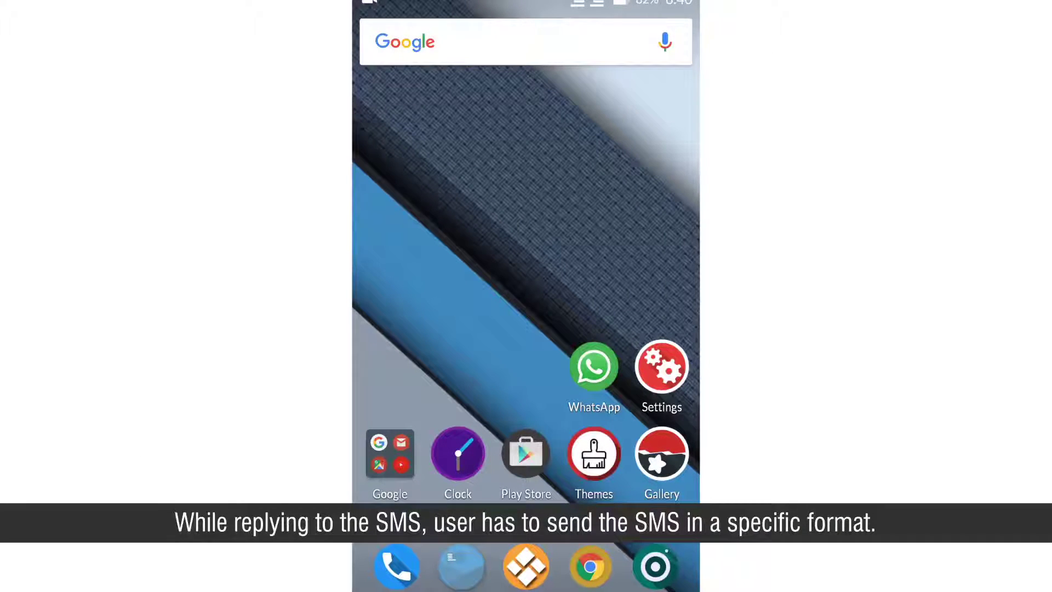
Step: Open the Matrix test-message conversation in Messaging and begin a reply with 'To'
click(462, 566)
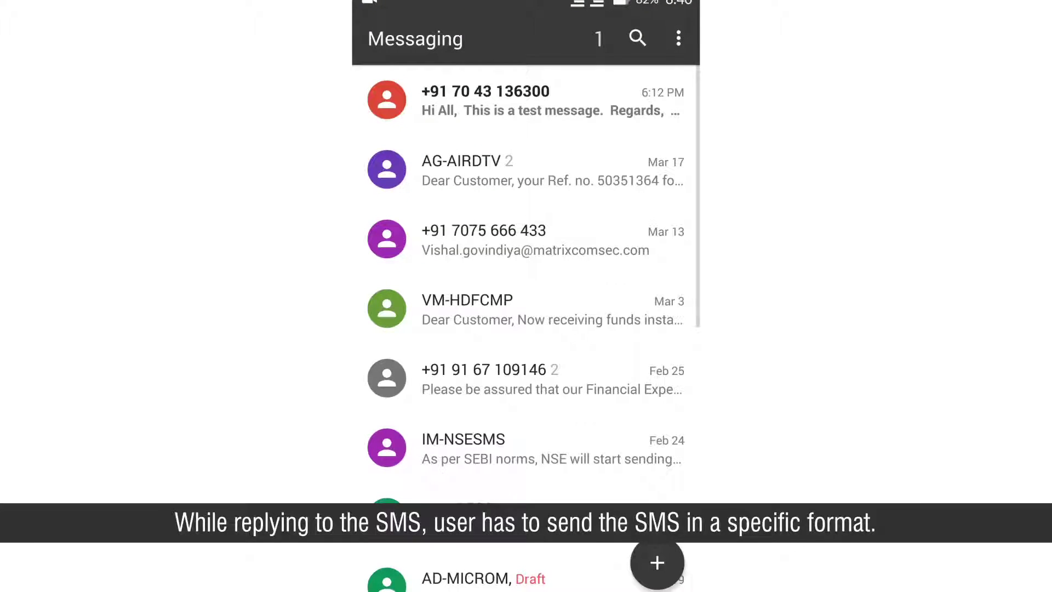
click(531, 100)
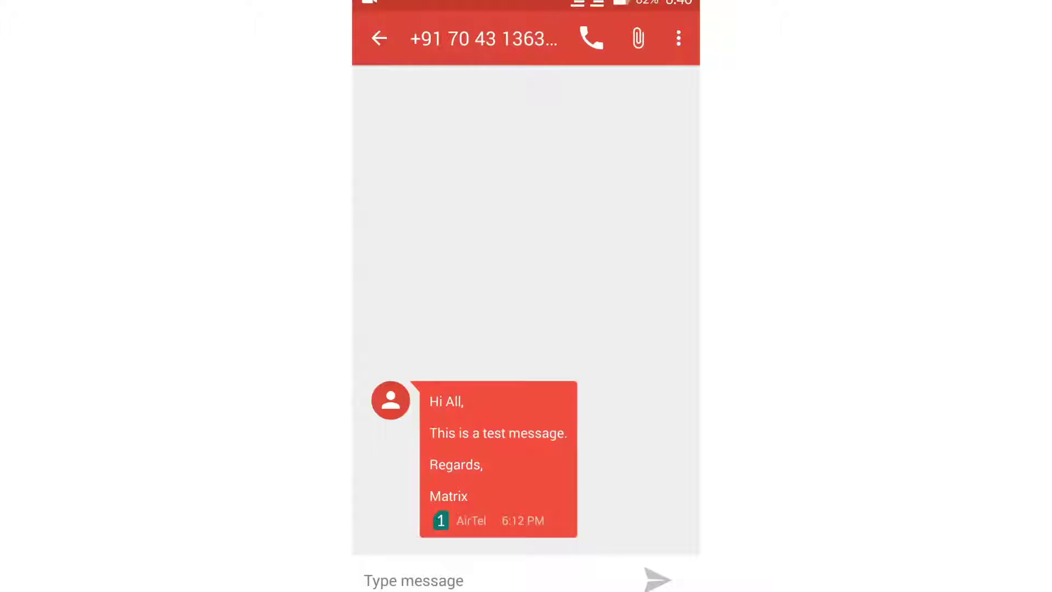
click(512, 581)
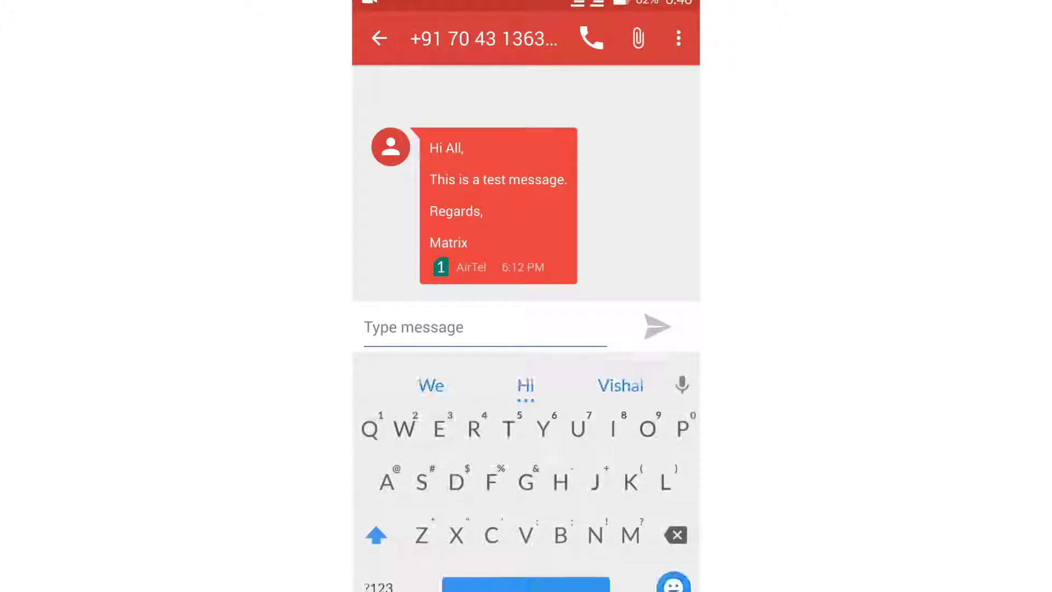
click(510, 411)
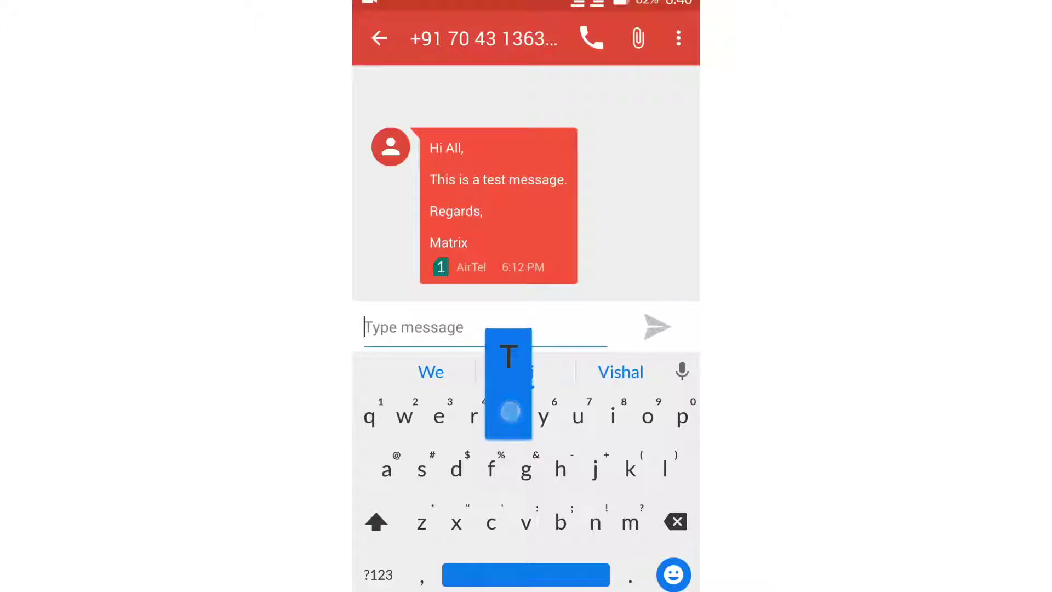
click(648, 422)
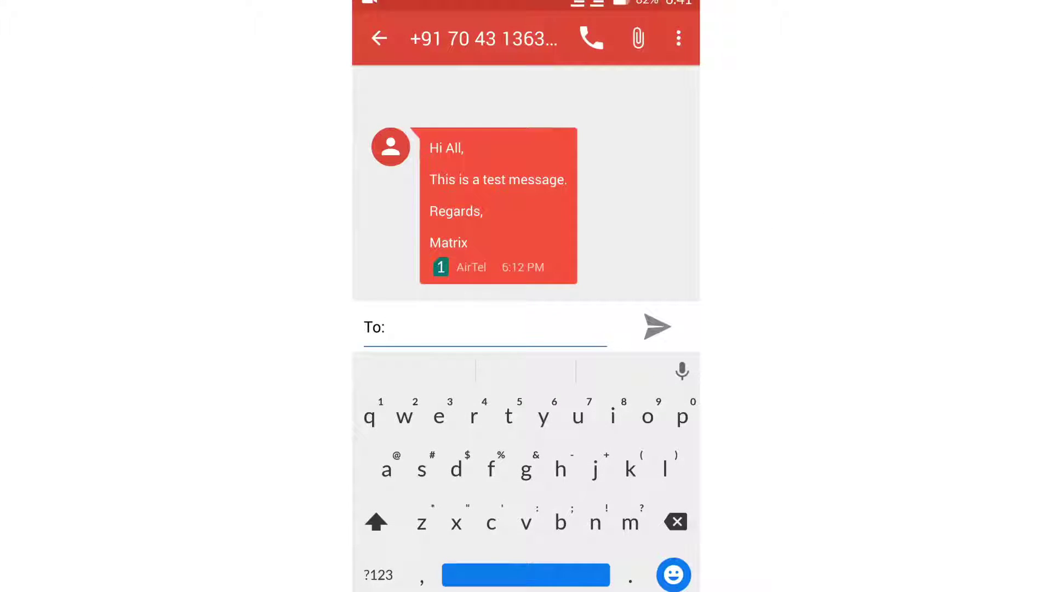
Step: Enter '3301 Sub:' after 'To:' in the reply message
click(378, 574)
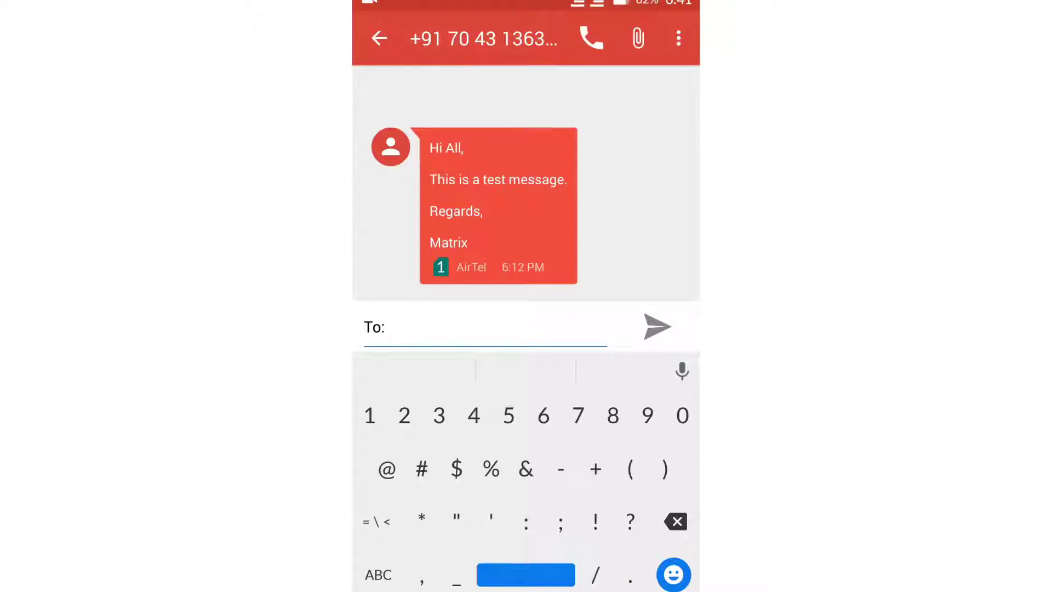
text(330)
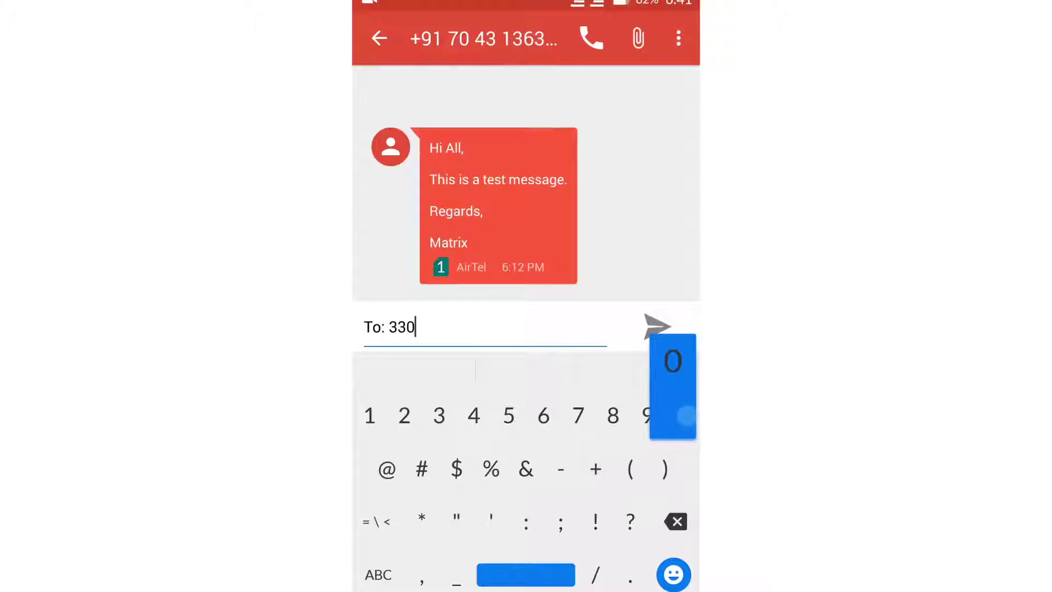
text(1)
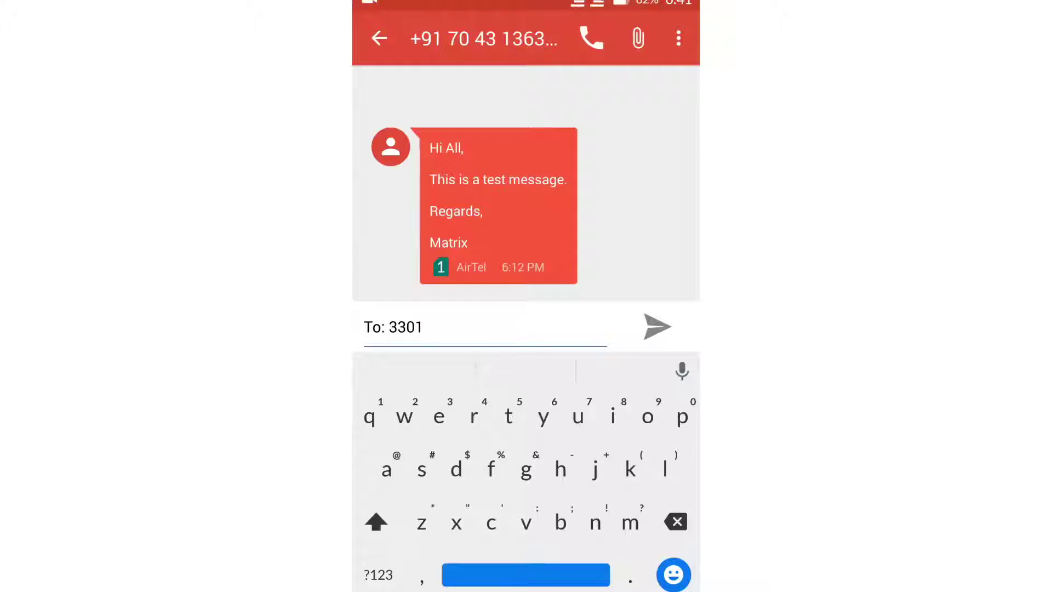
click(376, 522)
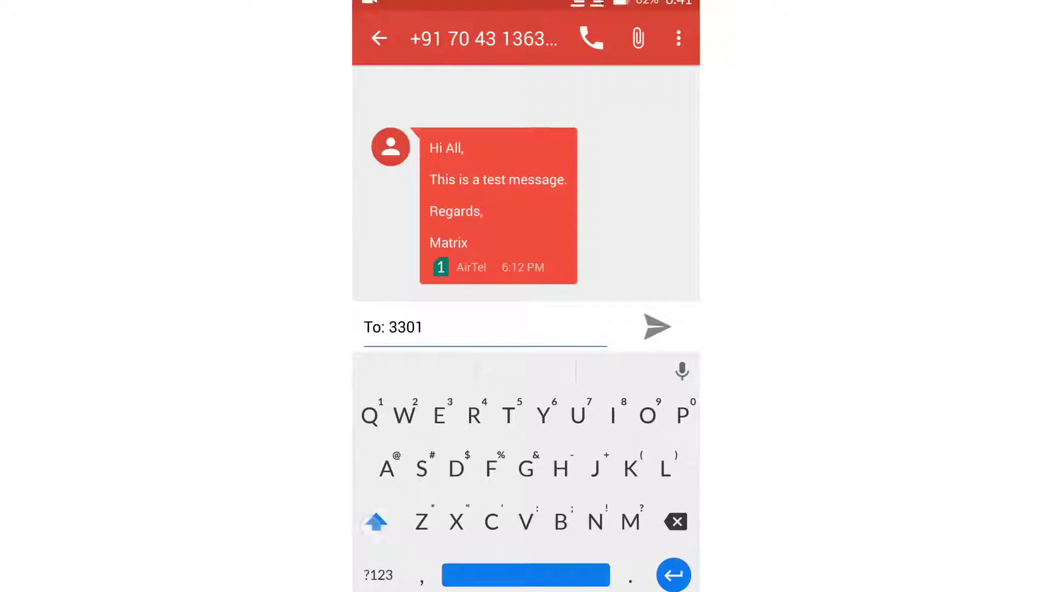
text(S)
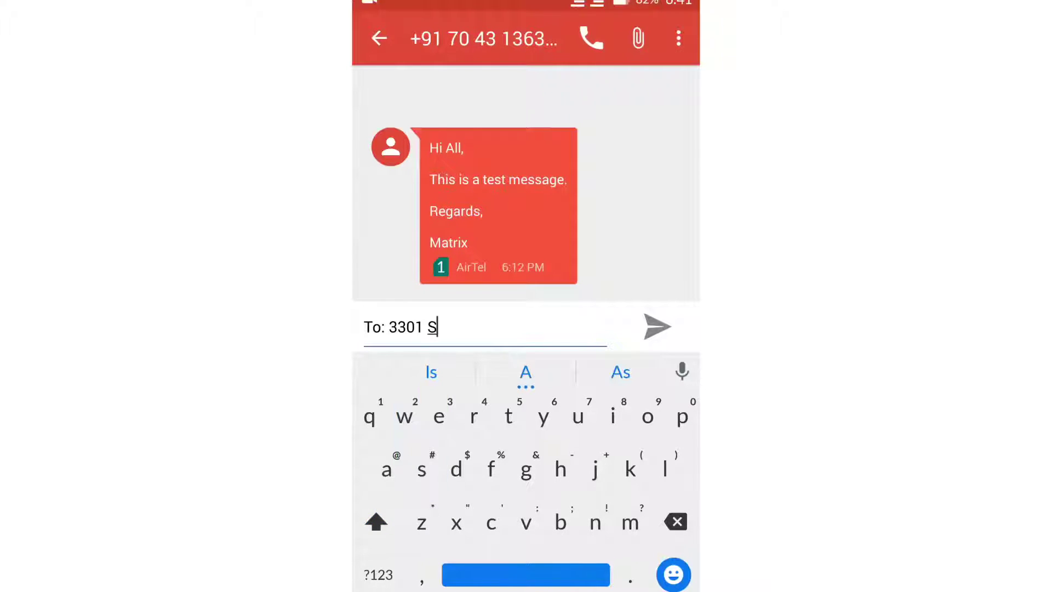
text(ub)
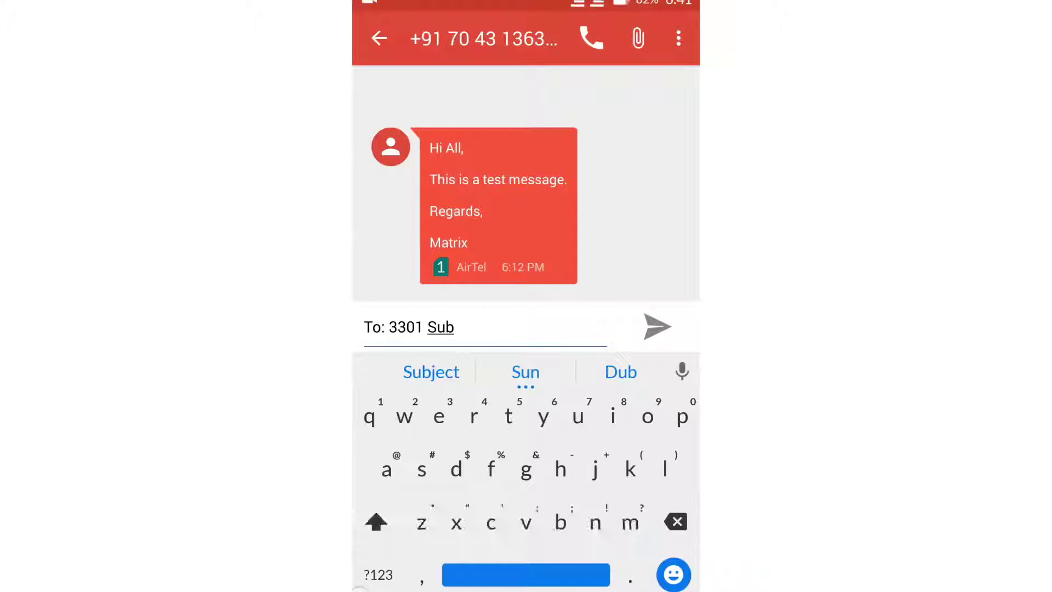
click(378, 574)
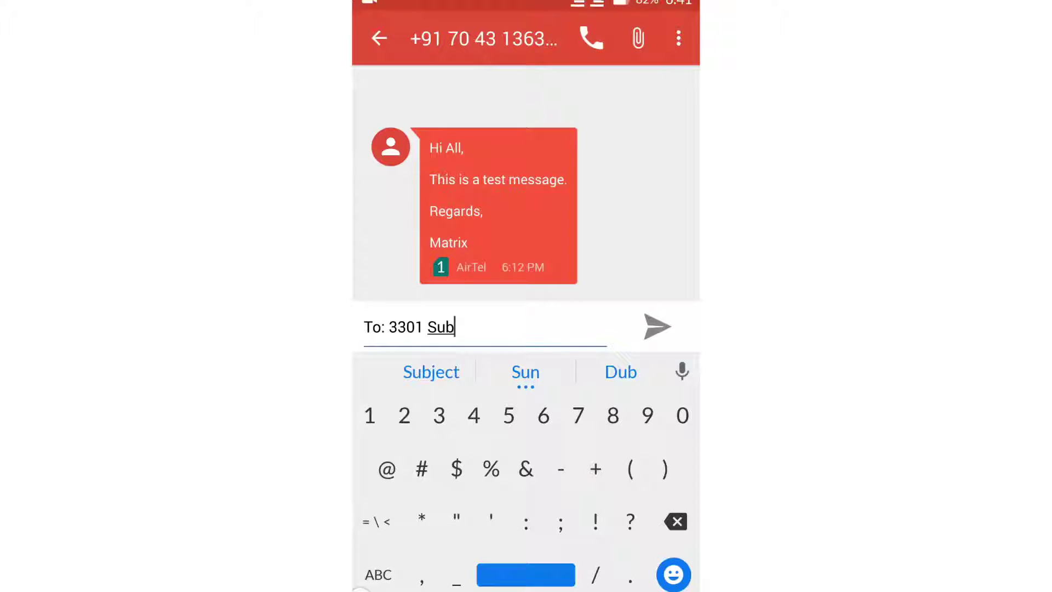
text(:)
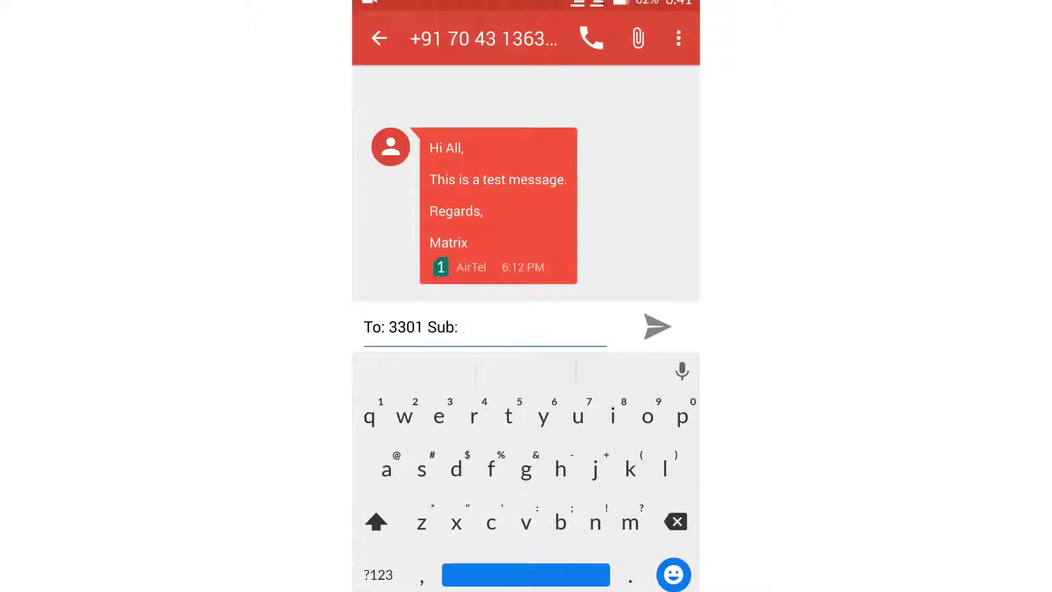
Step: Complete the reply with 'Thank You!' and send it from the AirTel SIM
click(376, 521)
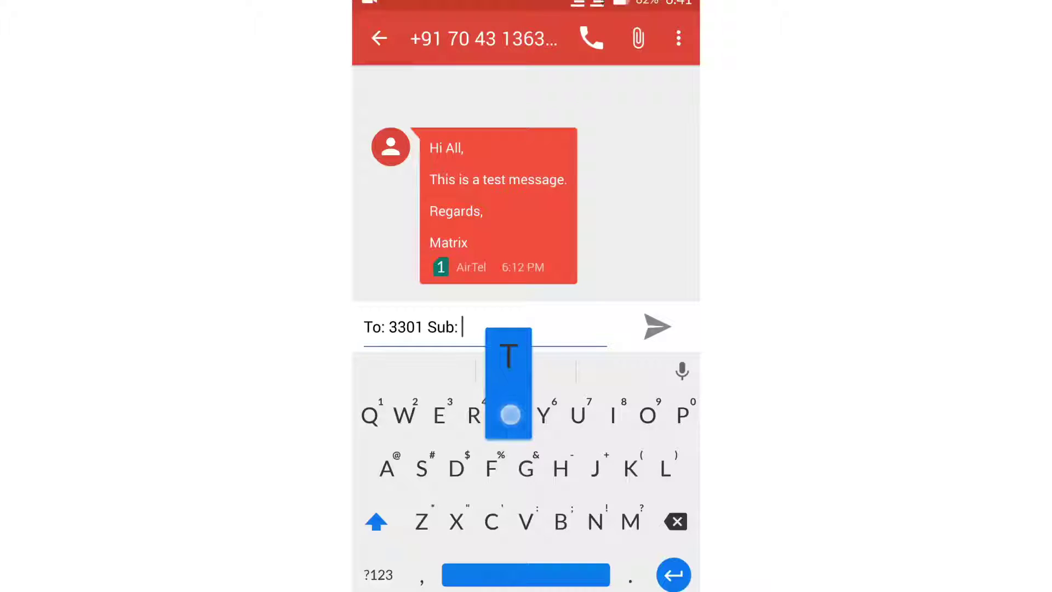
text(T)
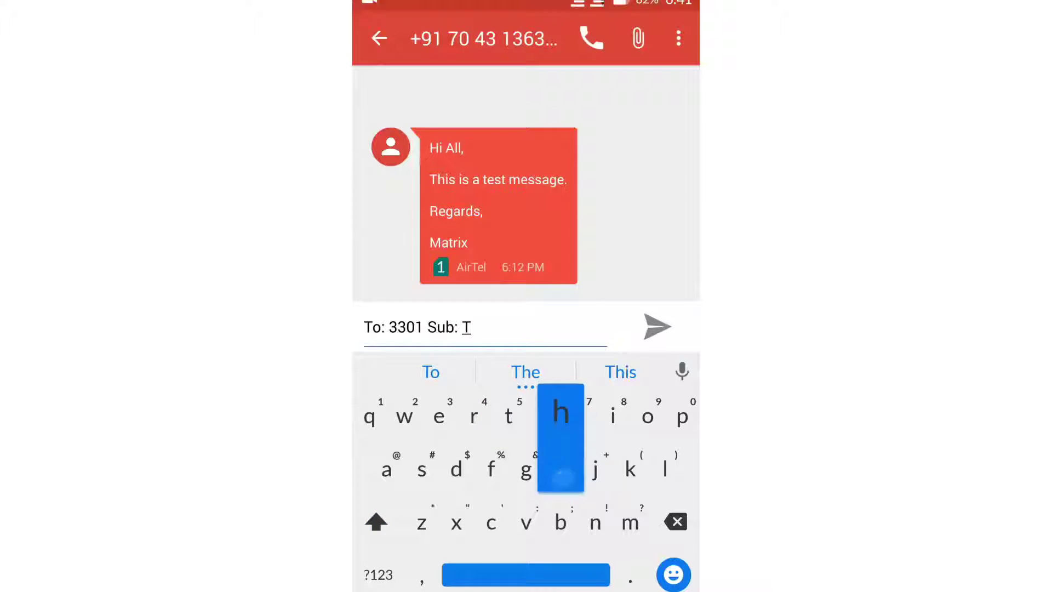
text(ha)
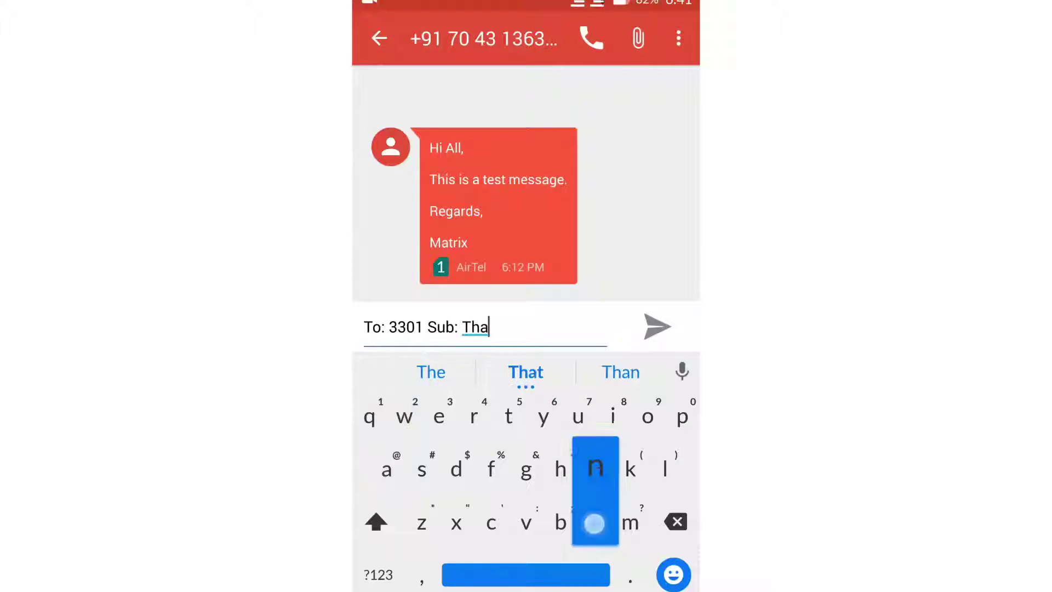
text(nk)
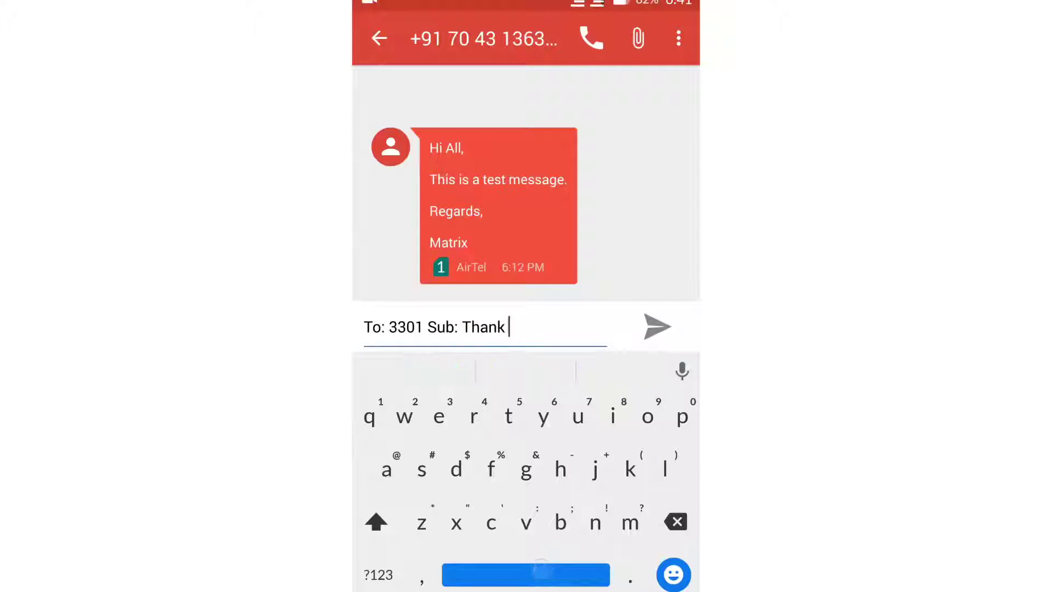
click(376, 521)
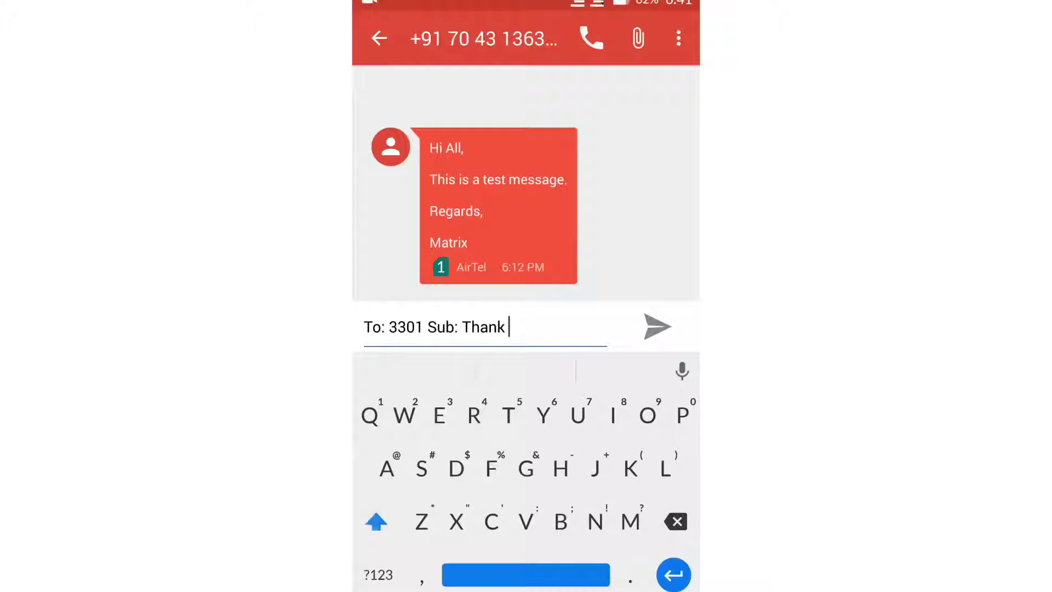
text(Y)
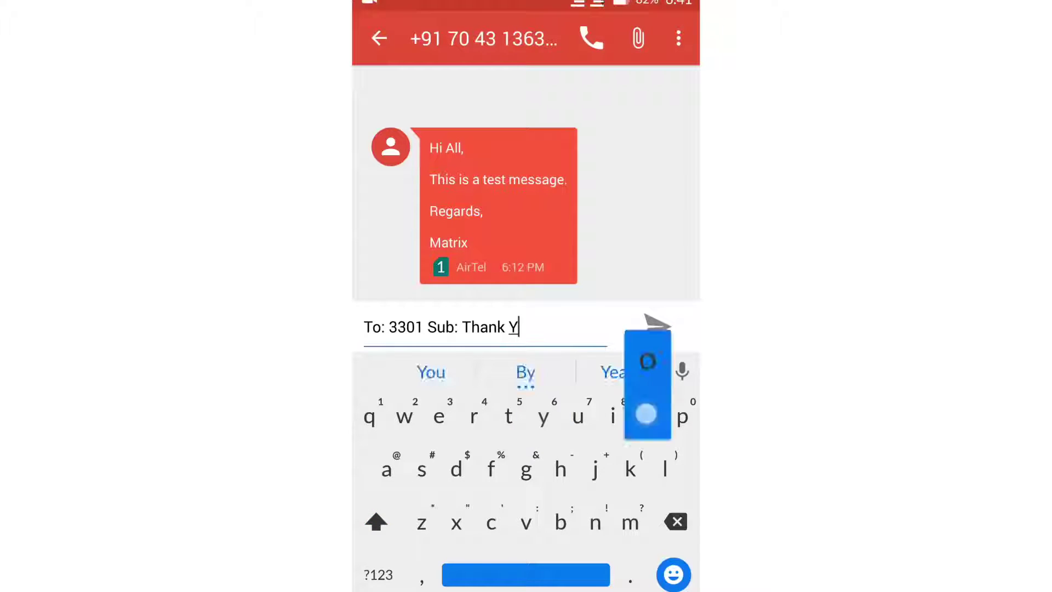
text(ou)
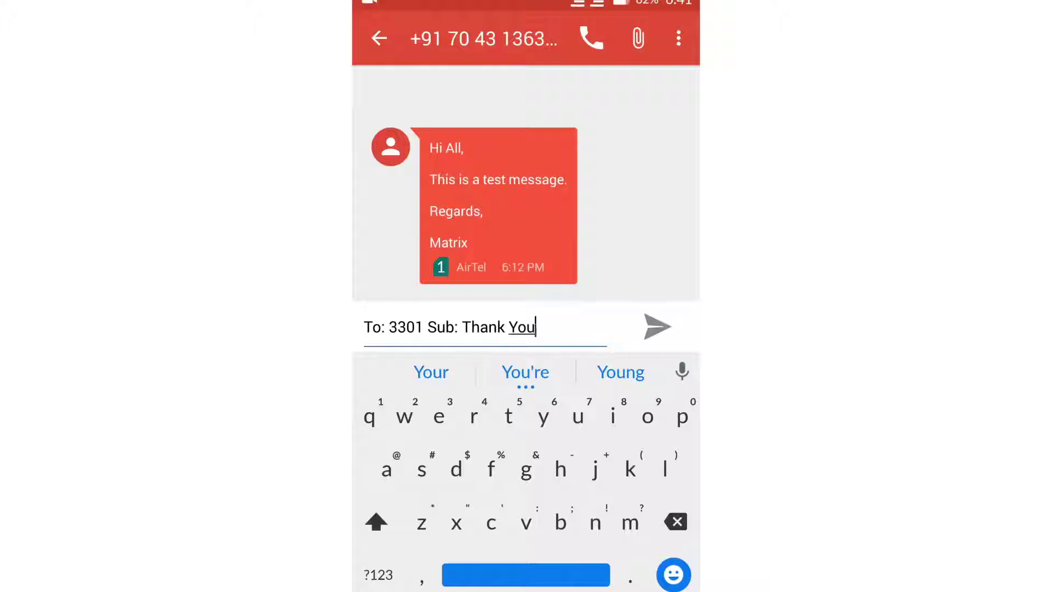
click(378, 574)
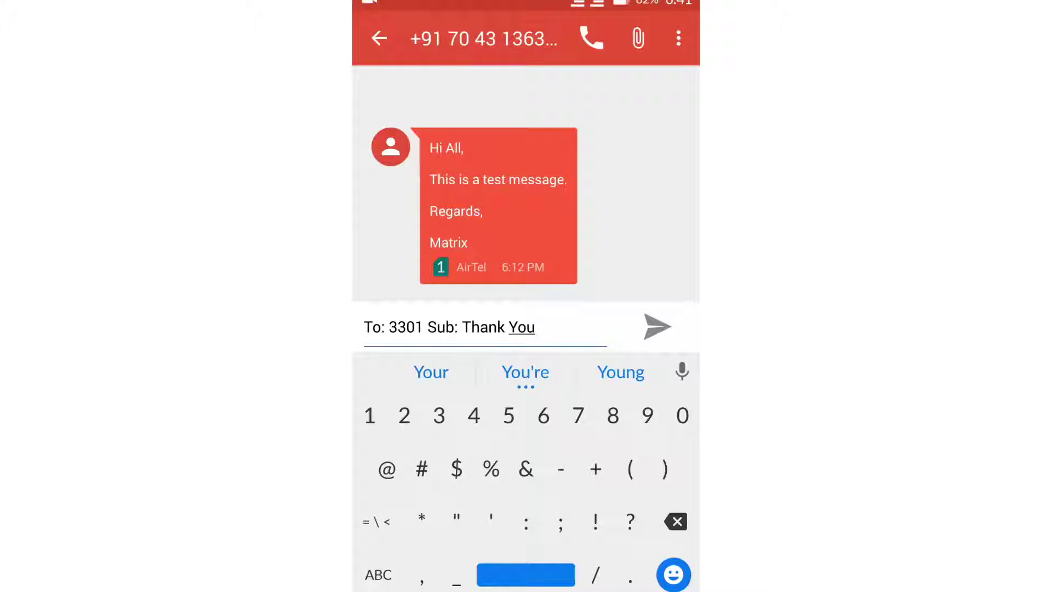
text(!)
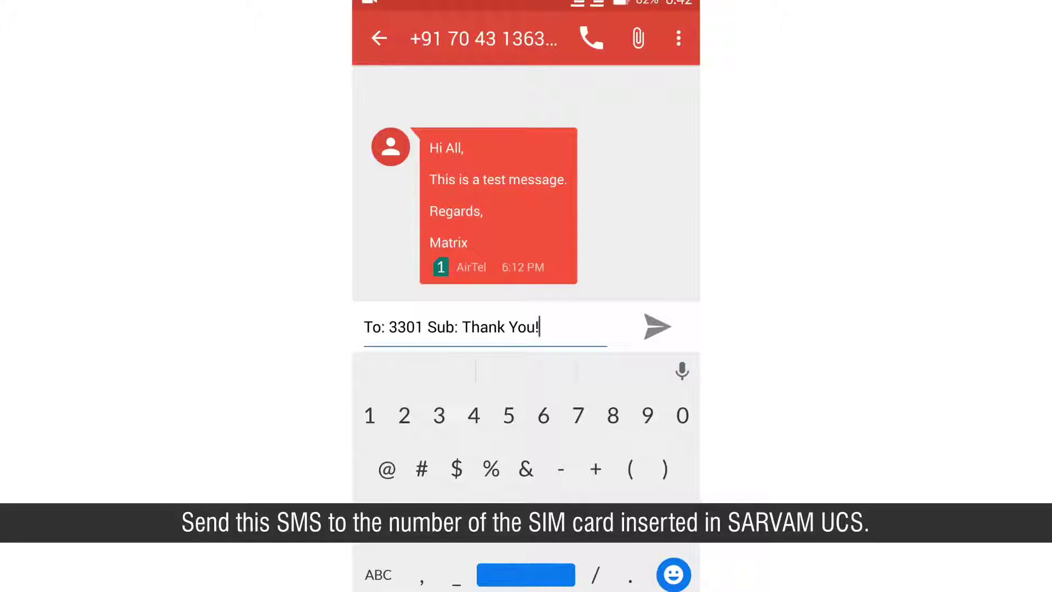
click(657, 327)
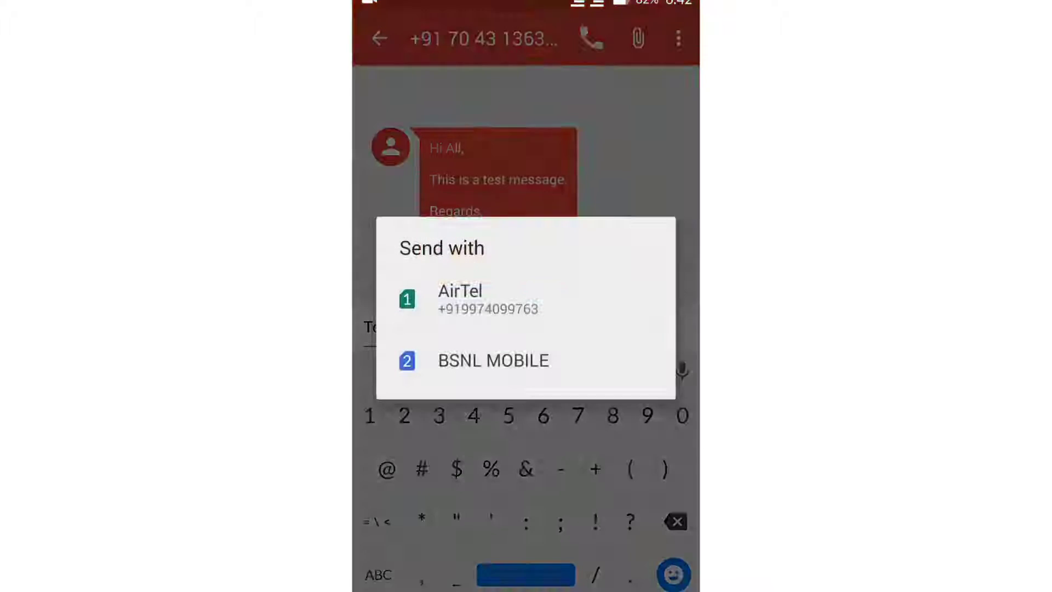
click(488, 300)
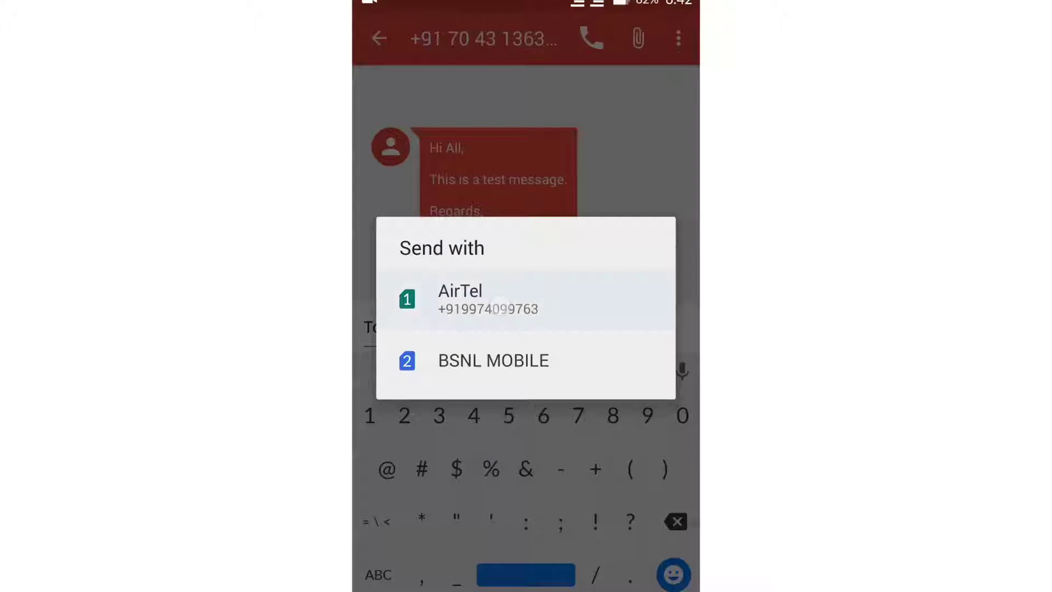
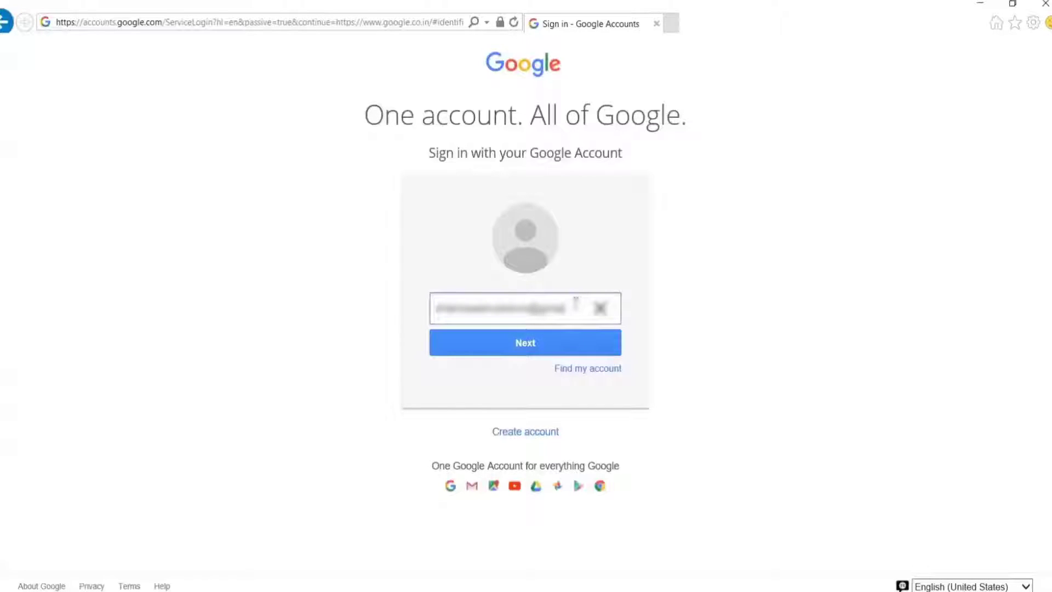
Step: Sign in with the account's email address and password, leaving 'Stay signed in' unchecked
click(575, 343)
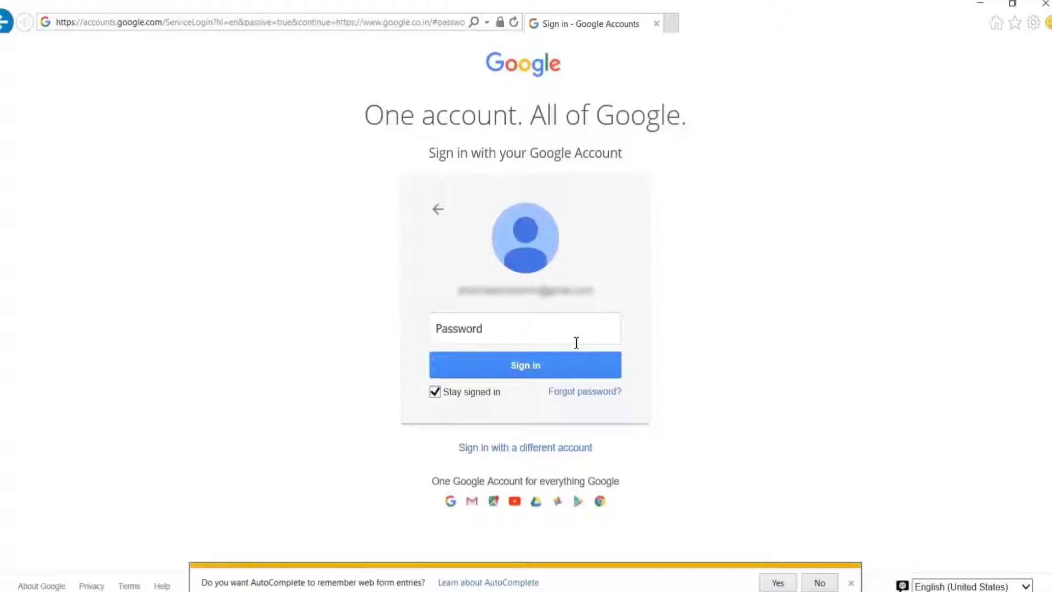
text(•••••••••••••)
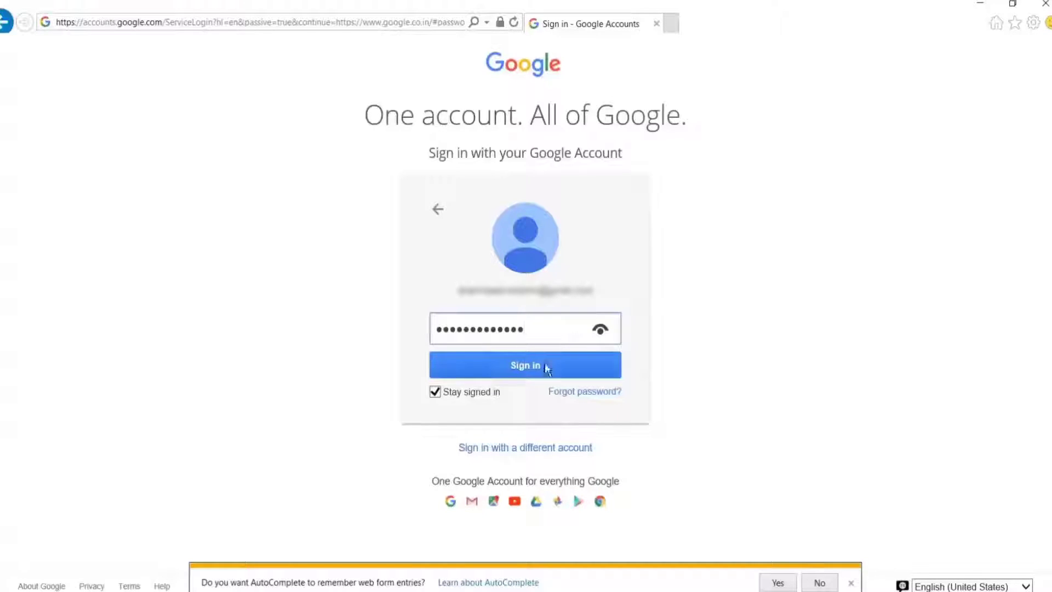
click(488, 392)
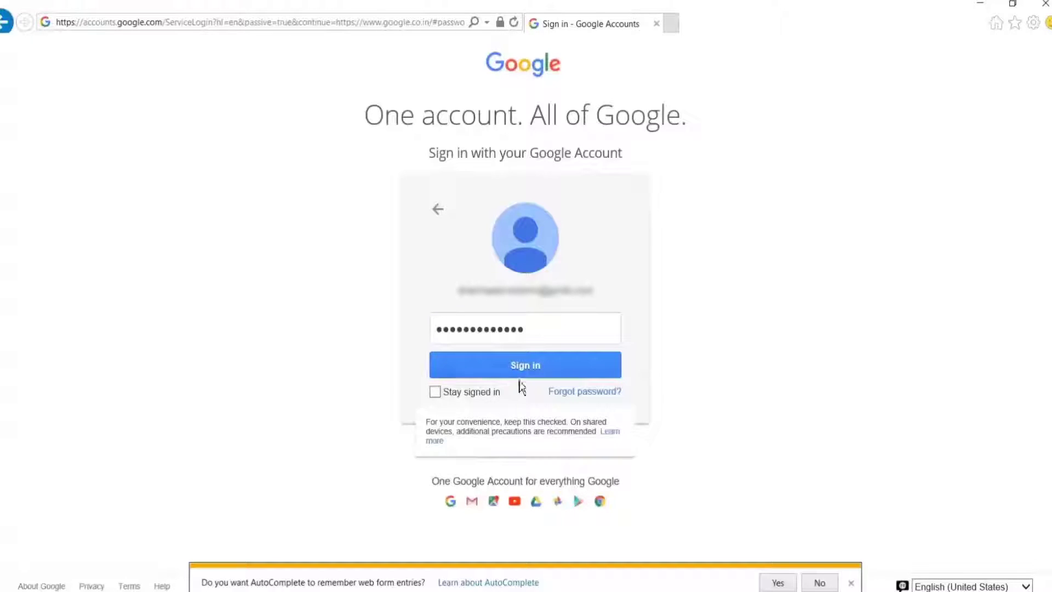
click(548, 375)
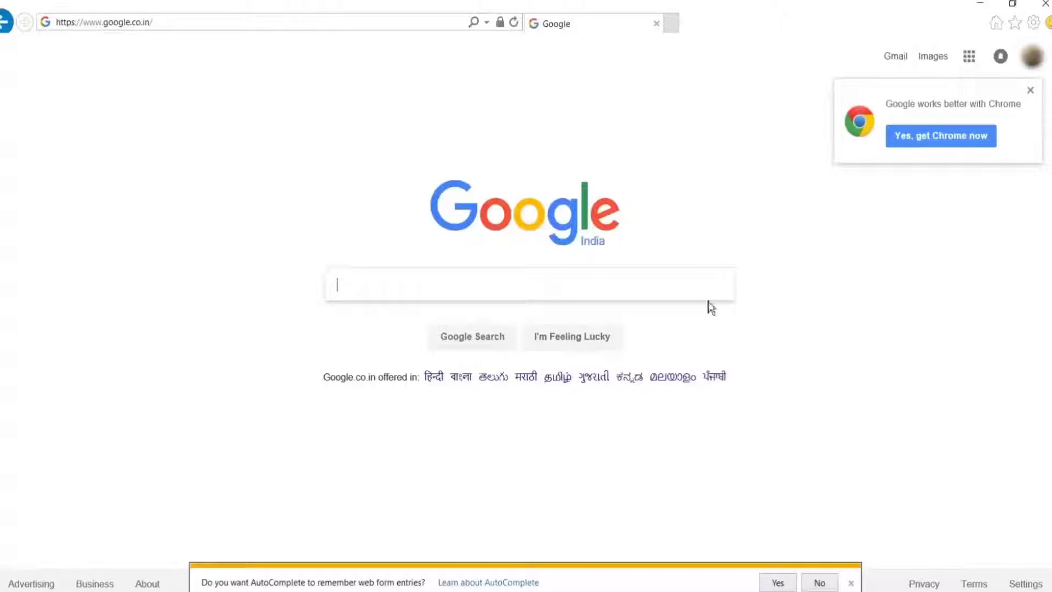
Step: Open the My Account page from the Google apps grid
click(970, 57)
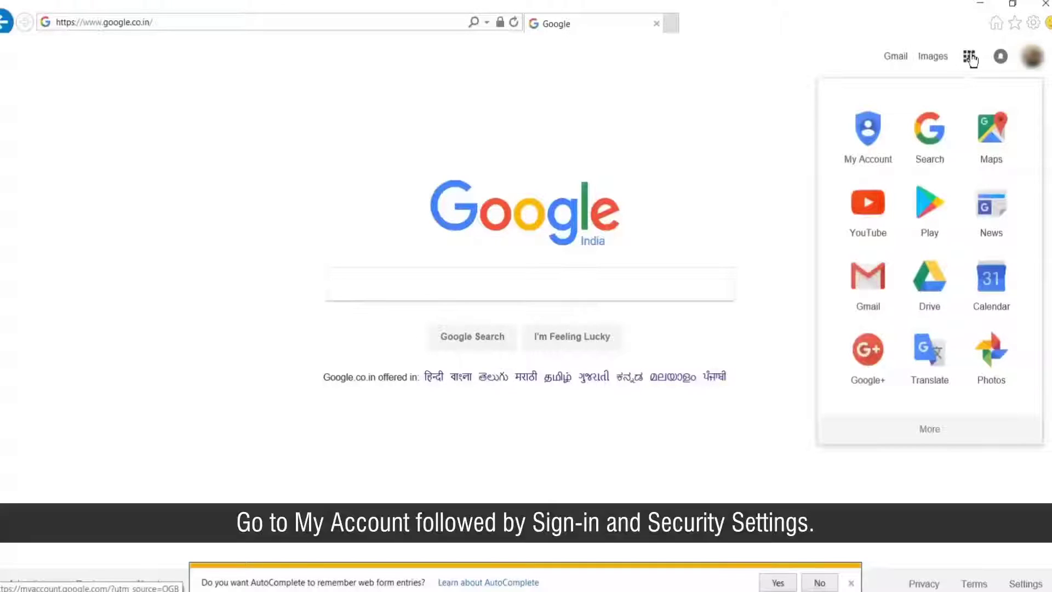
click(869, 147)
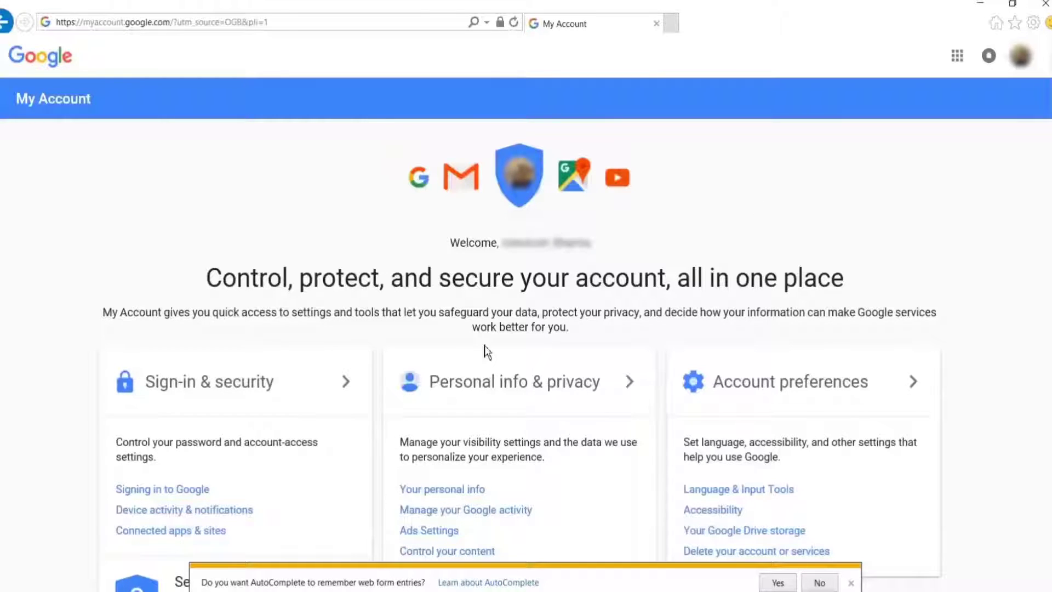
Step: Open Sign-in & security and scroll down to confirm 'Allow less secure apps' is ON
click(287, 400)
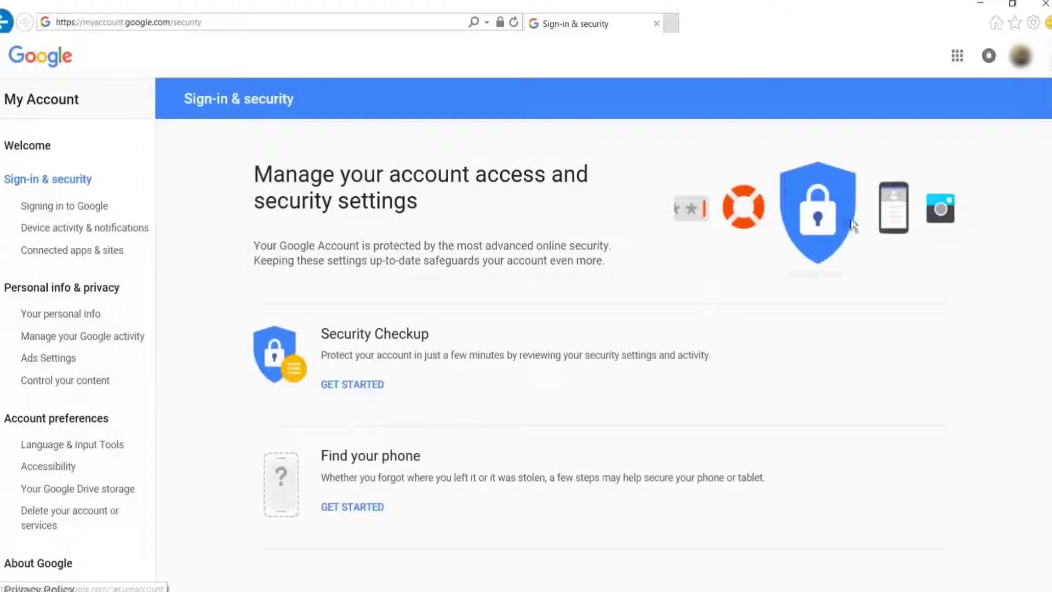
scroll(526, 313, down, 6)
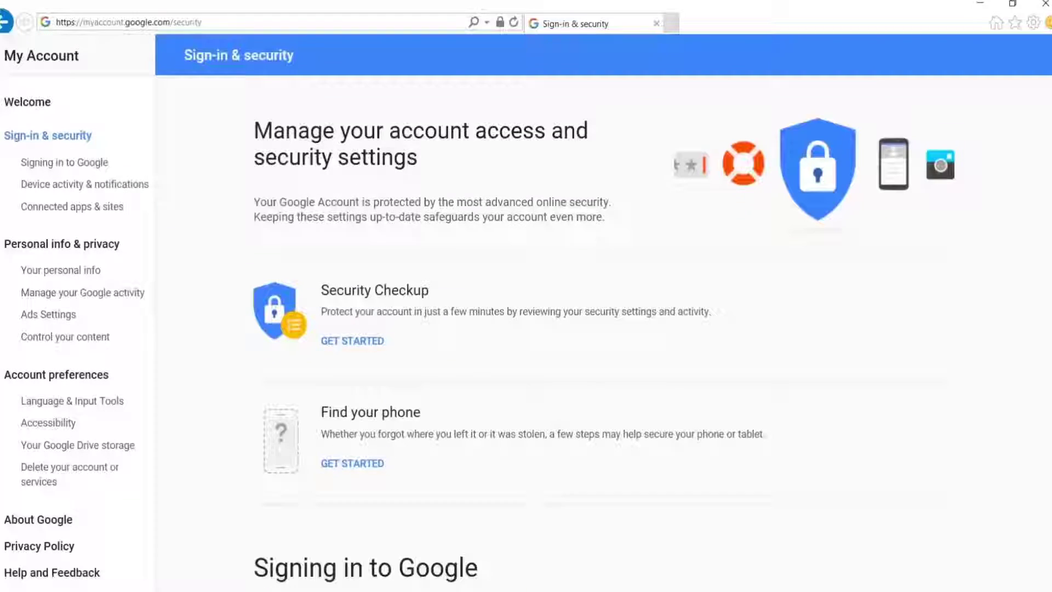
scroll(605, 325, down, 7)
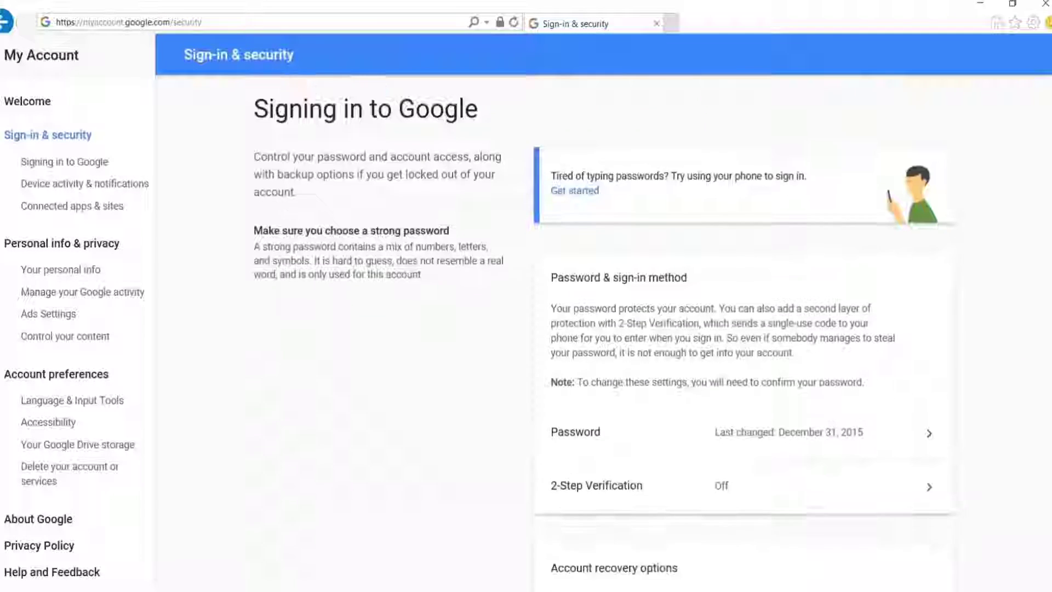
scroll(605, 326, down, 10)
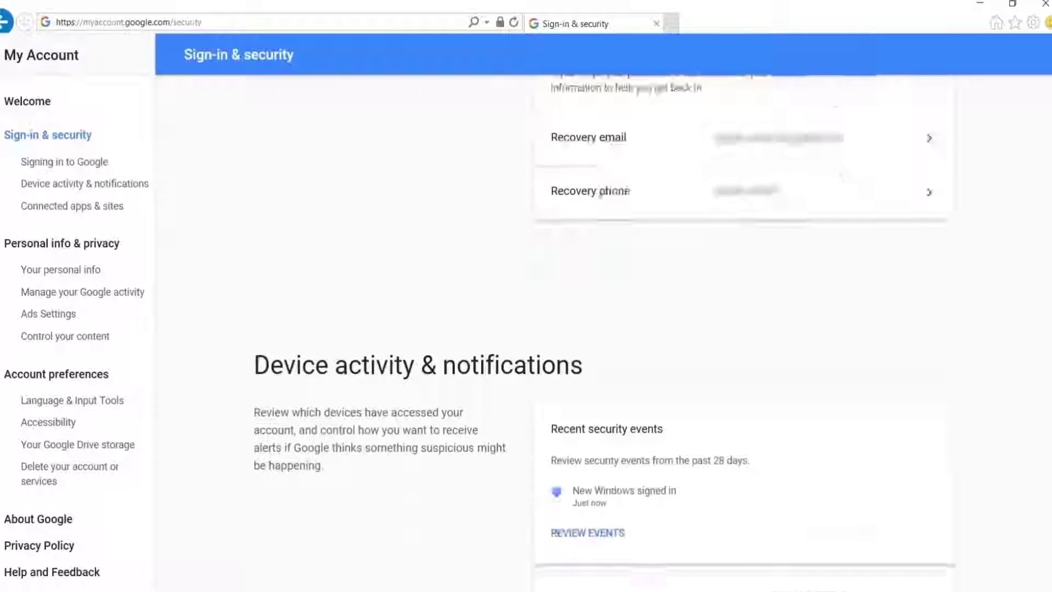
scroll(605, 326, down, 8)
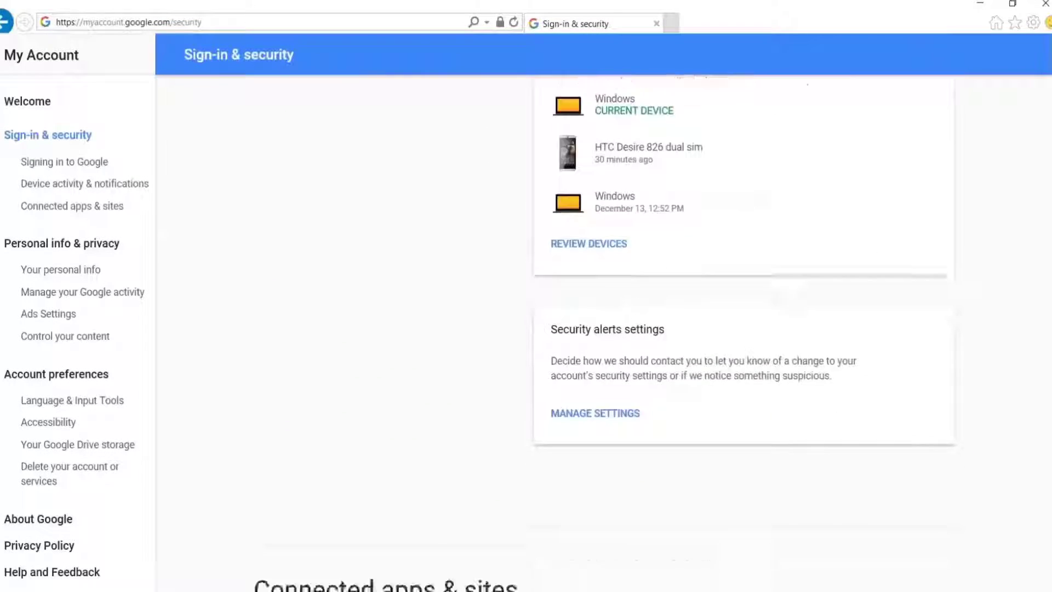
scroll(605, 326, down, 5)
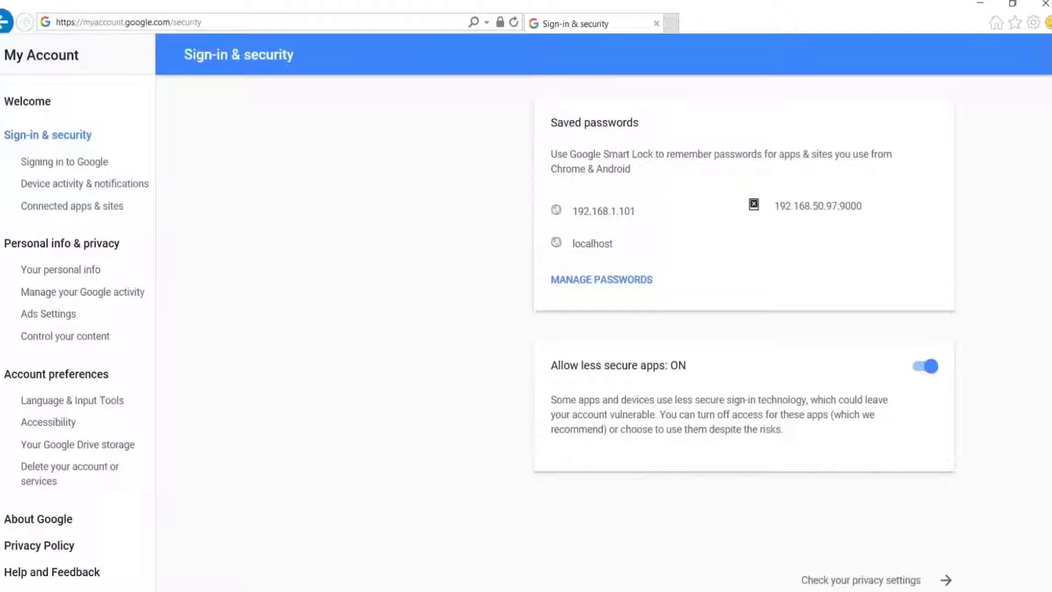
scroll(958, 388, up, 10)
scroll(958, 388, up, 10)
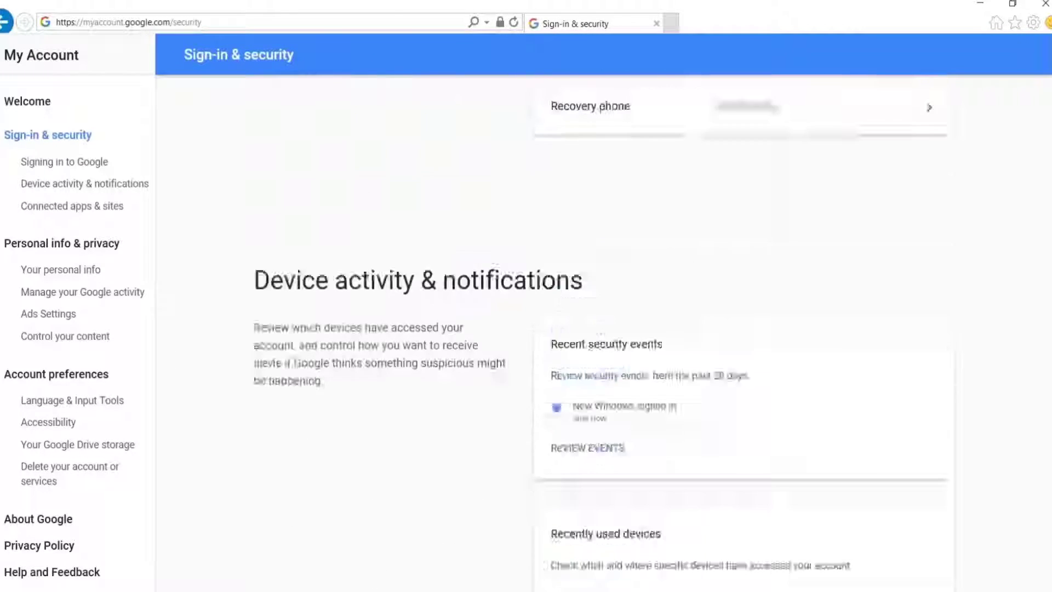